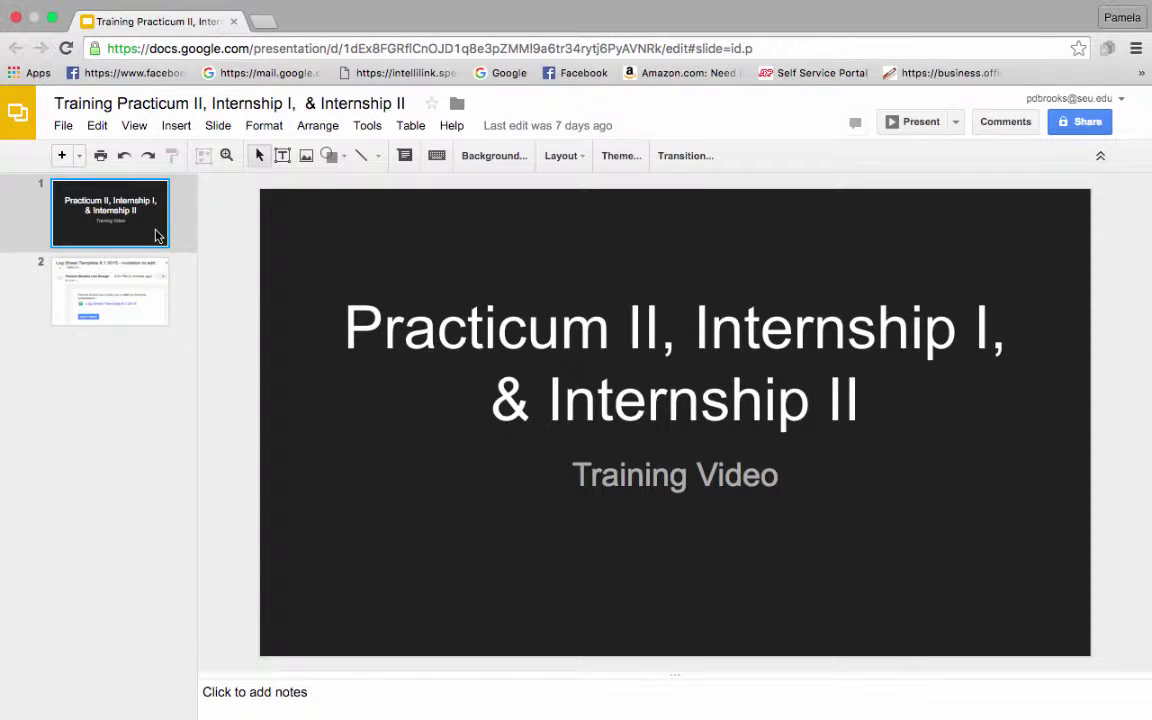
Step: Go to slide 2, which holds the log sheet invitation
click(128, 286)
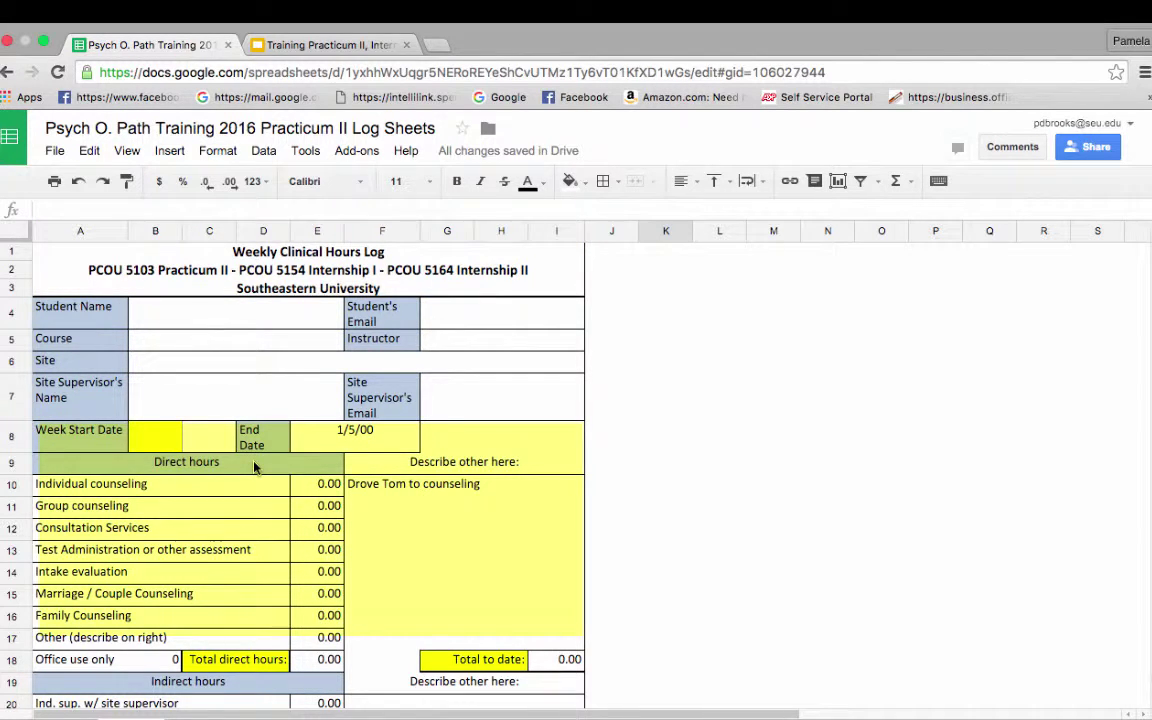
scroll(254, 467, down, 5)
scroll(254, 467, down, 7)
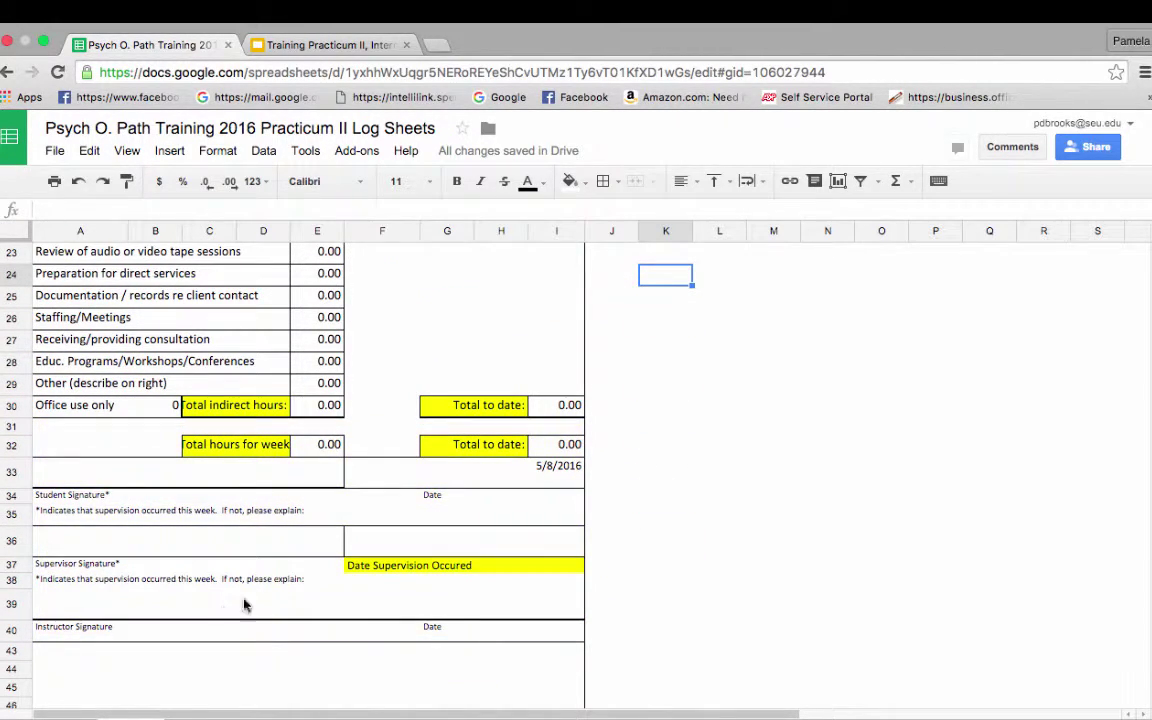
scroll(320, 500, up, 10)
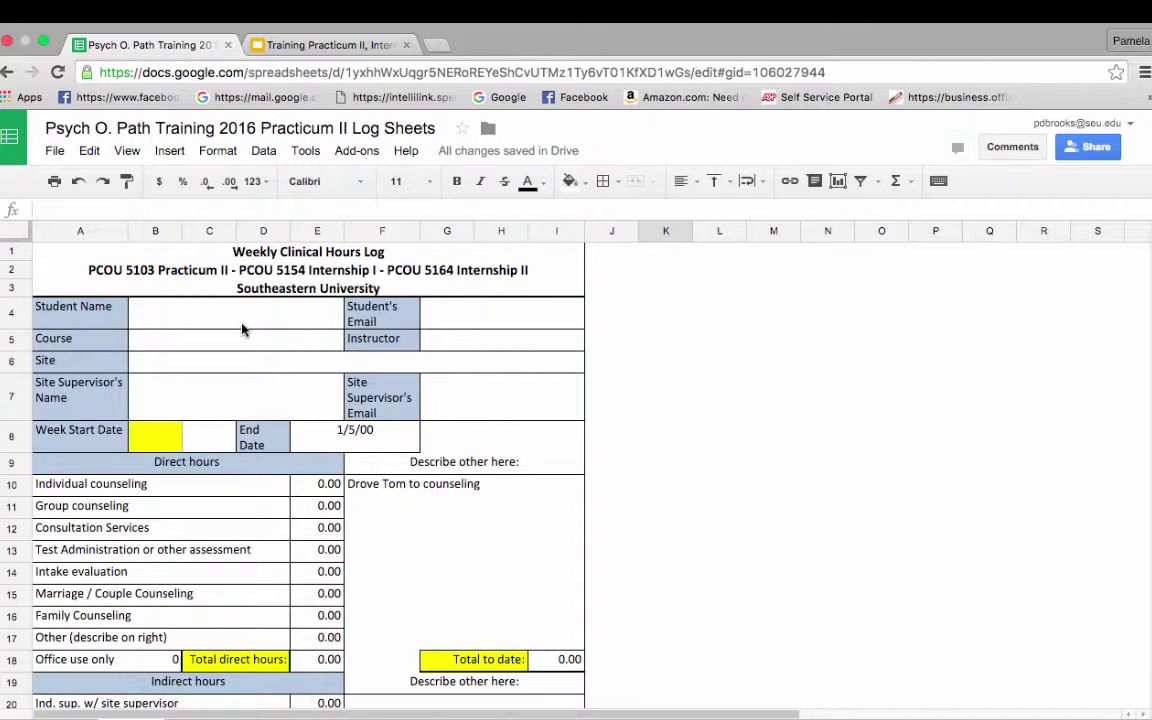
Step: Enter the student's full name in Student Name and the student's e-mail beside it
click(242, 329)
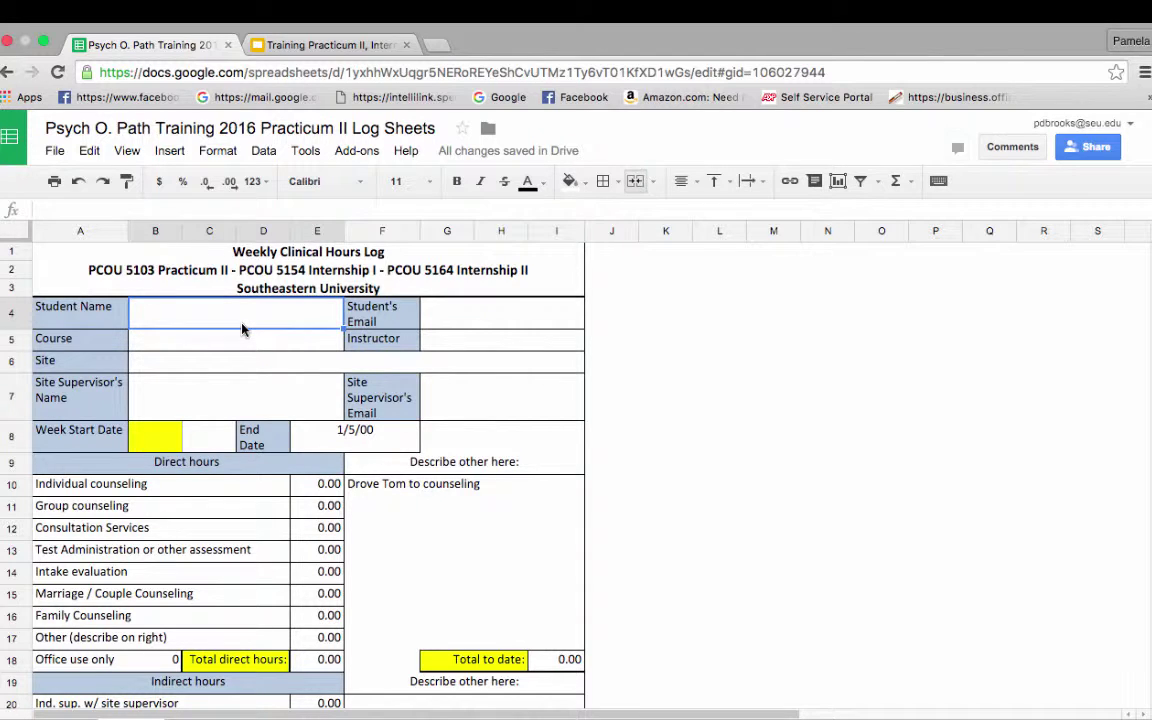
text(Psych)
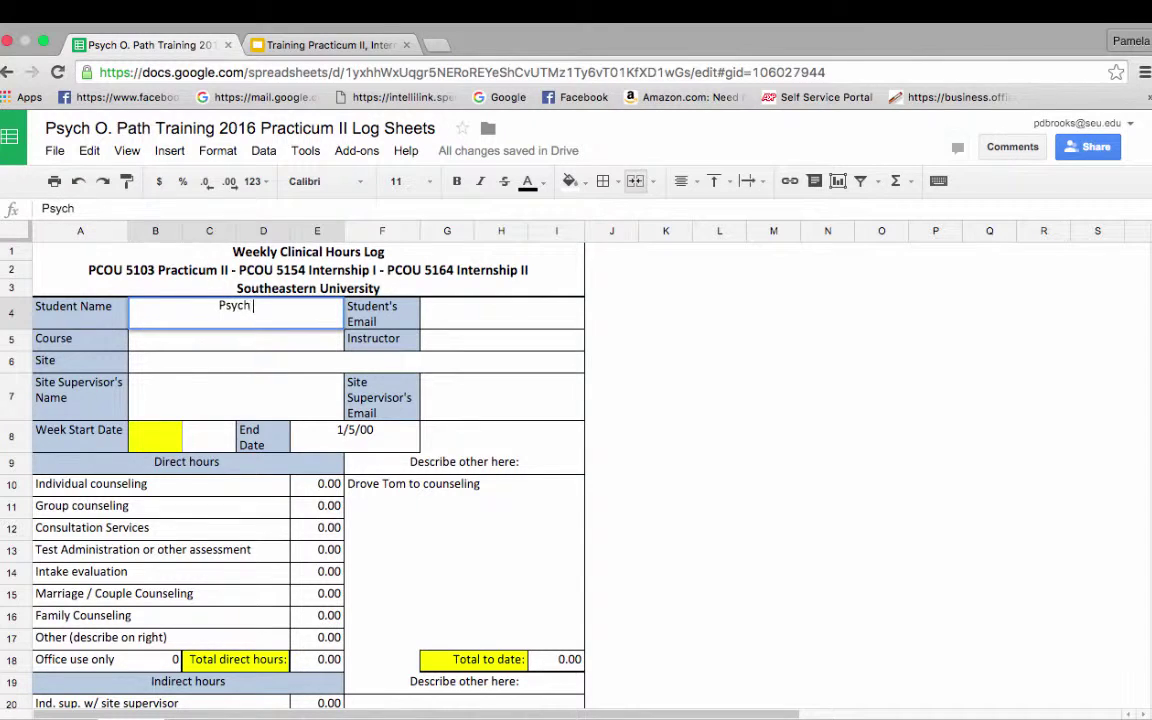
text( O. Path)
key(Tab)
key(Tab)
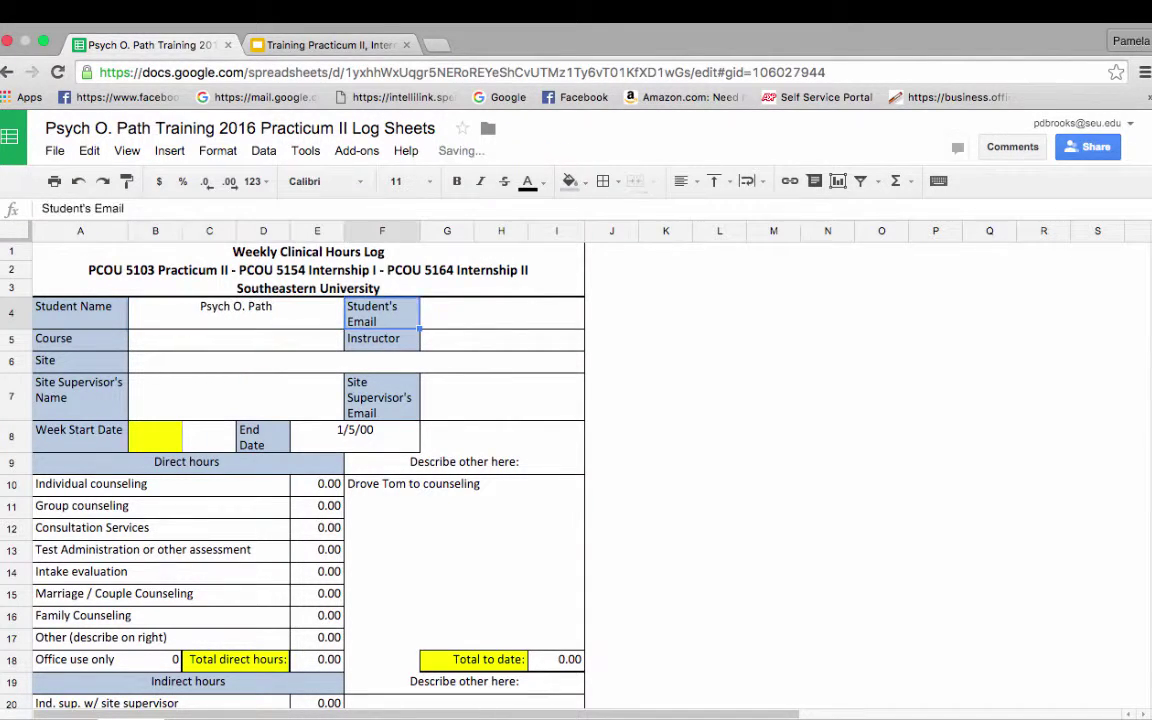
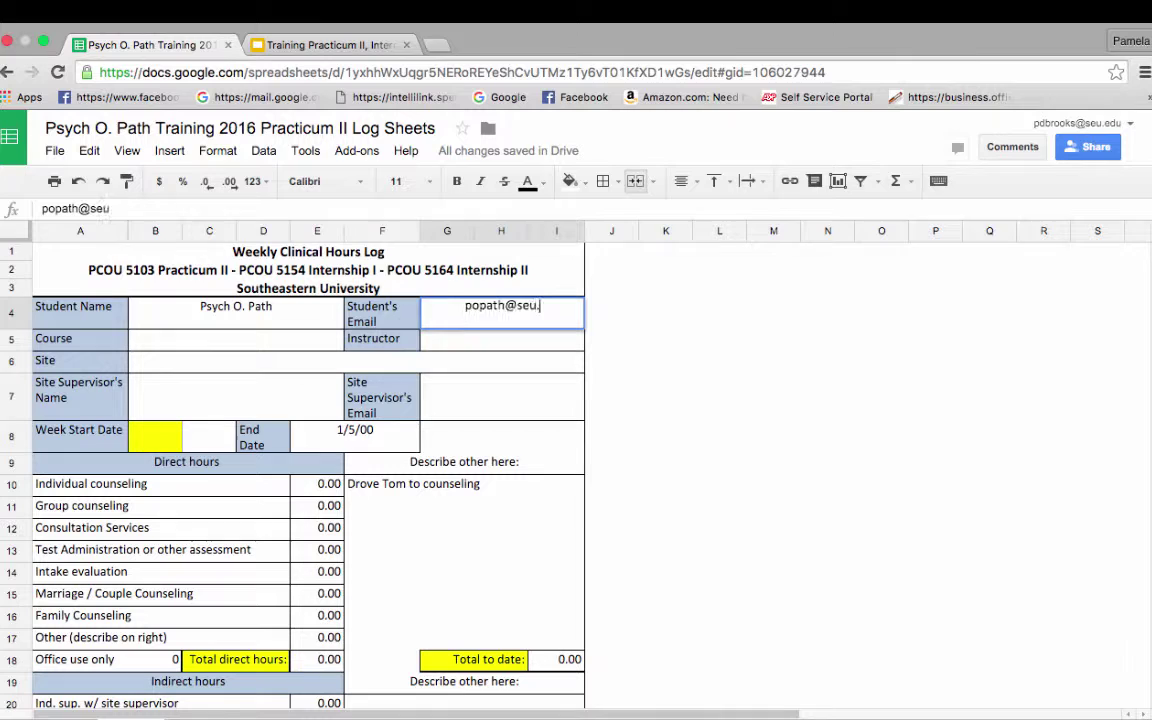
Step: Set the Course to Practicum II and enter the instructor's name in the Instructor field
click(165, 350)
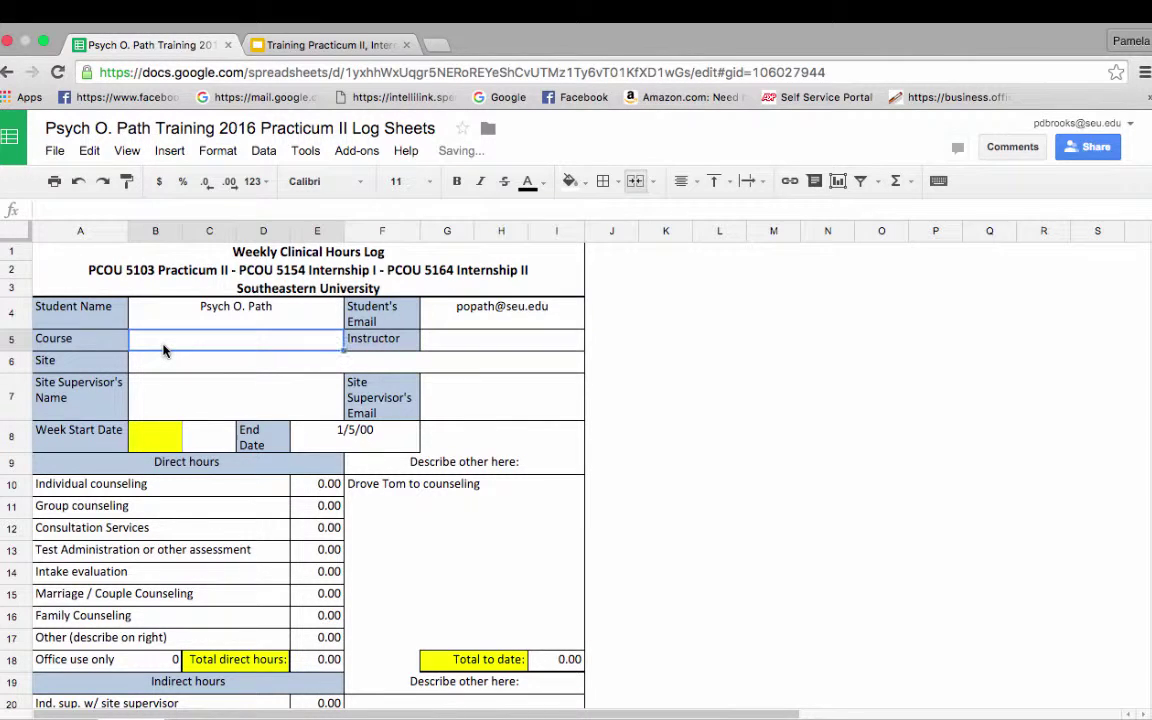
text(Pract)
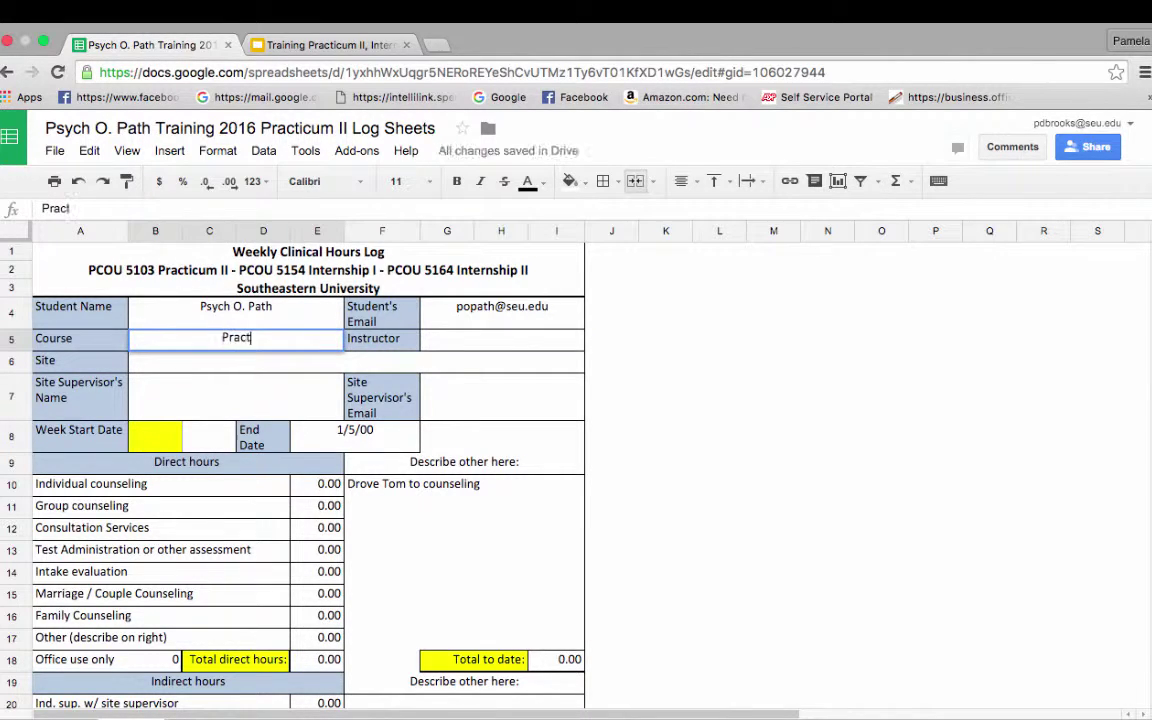
text(icum II)
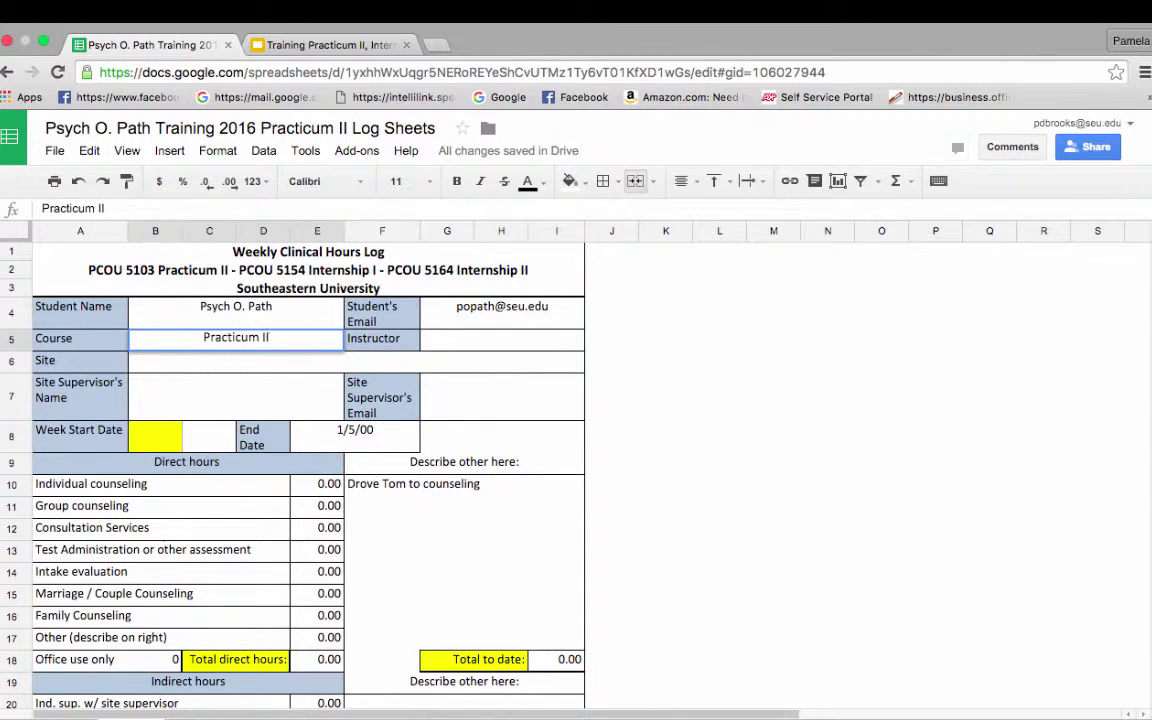
key(Tab)
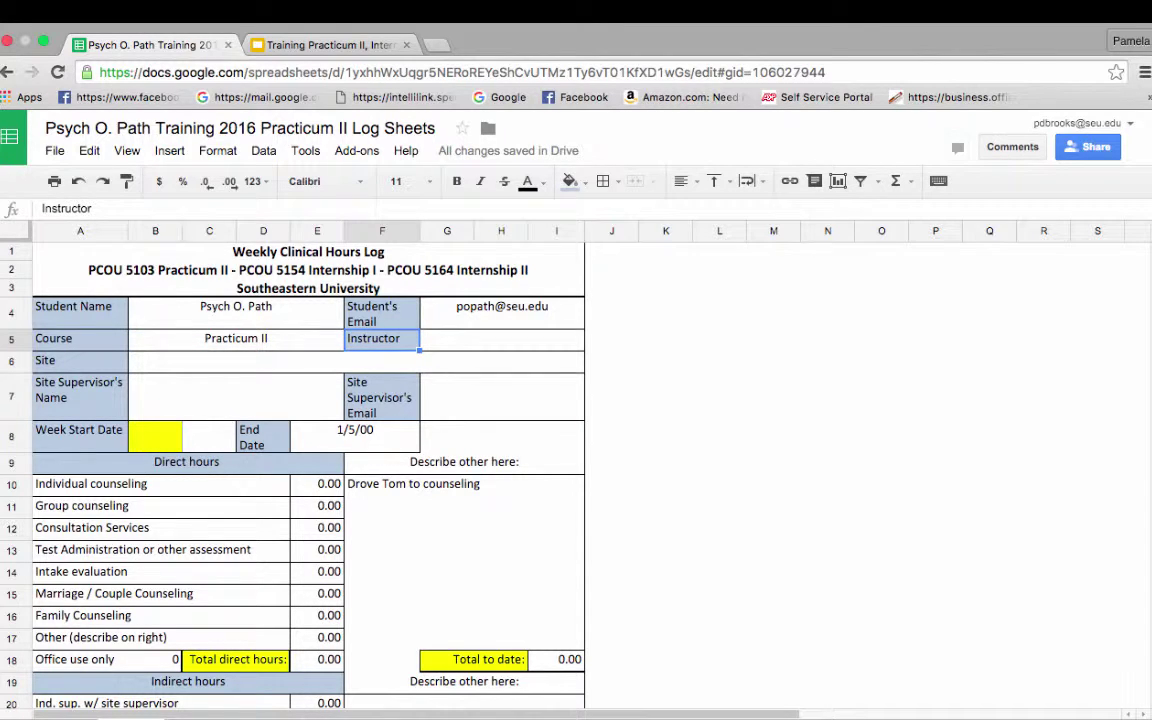
click(502, 339)
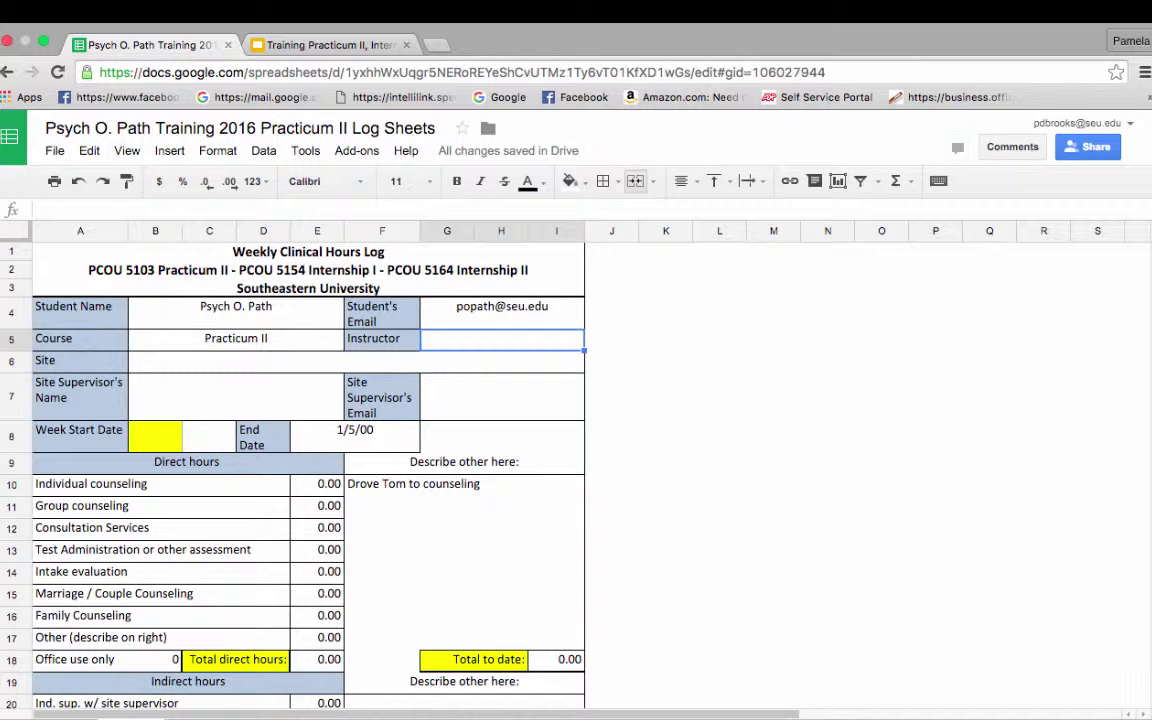
text(d)
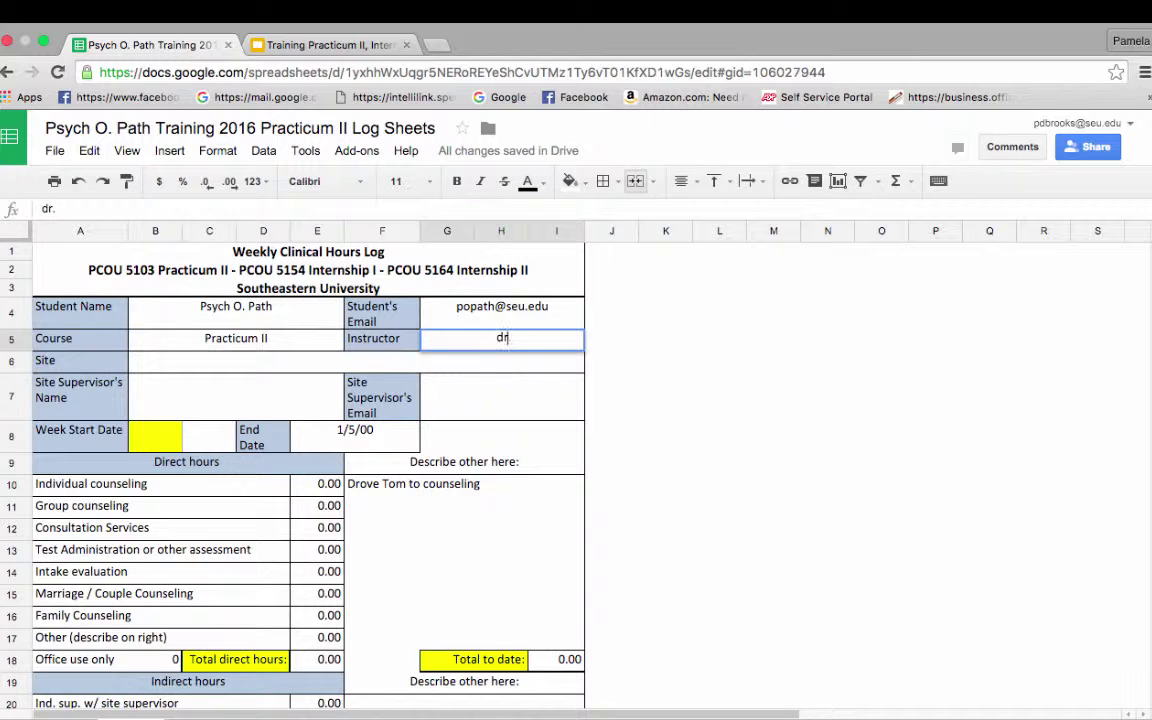
key(BackSpace)
text(Dr. Manley)
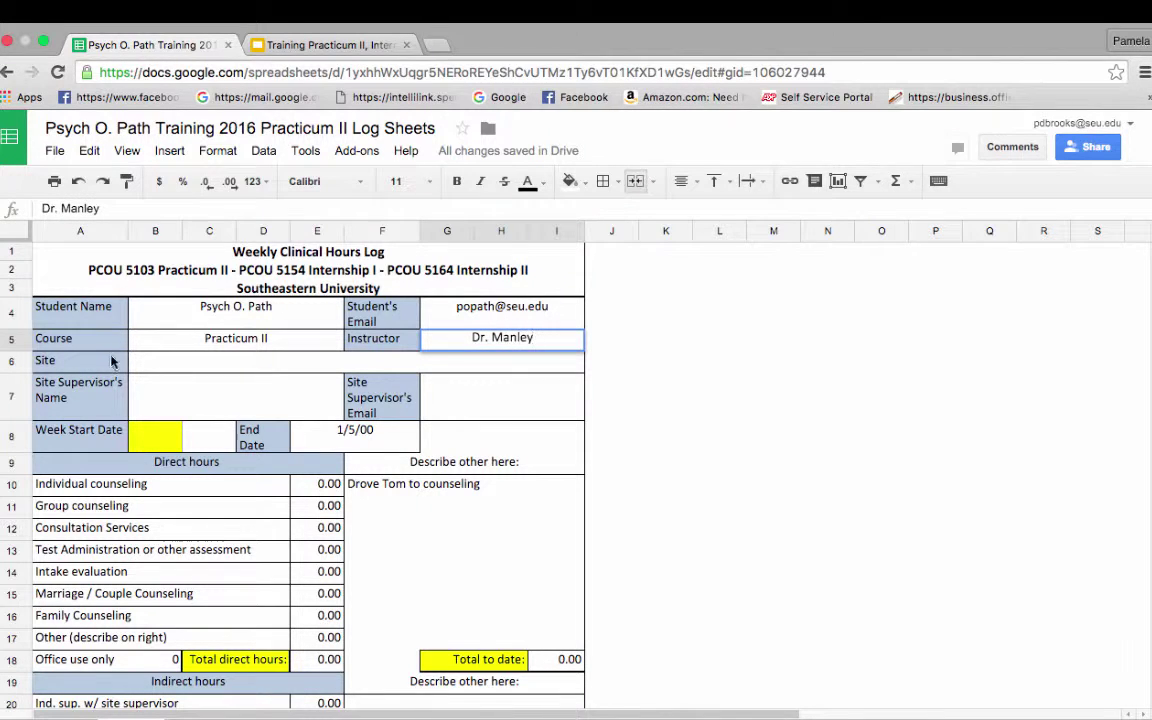
Step: Set the Site to Mercy Me Creek, then enter the supervisor's name and e-mail
click(144, 366)
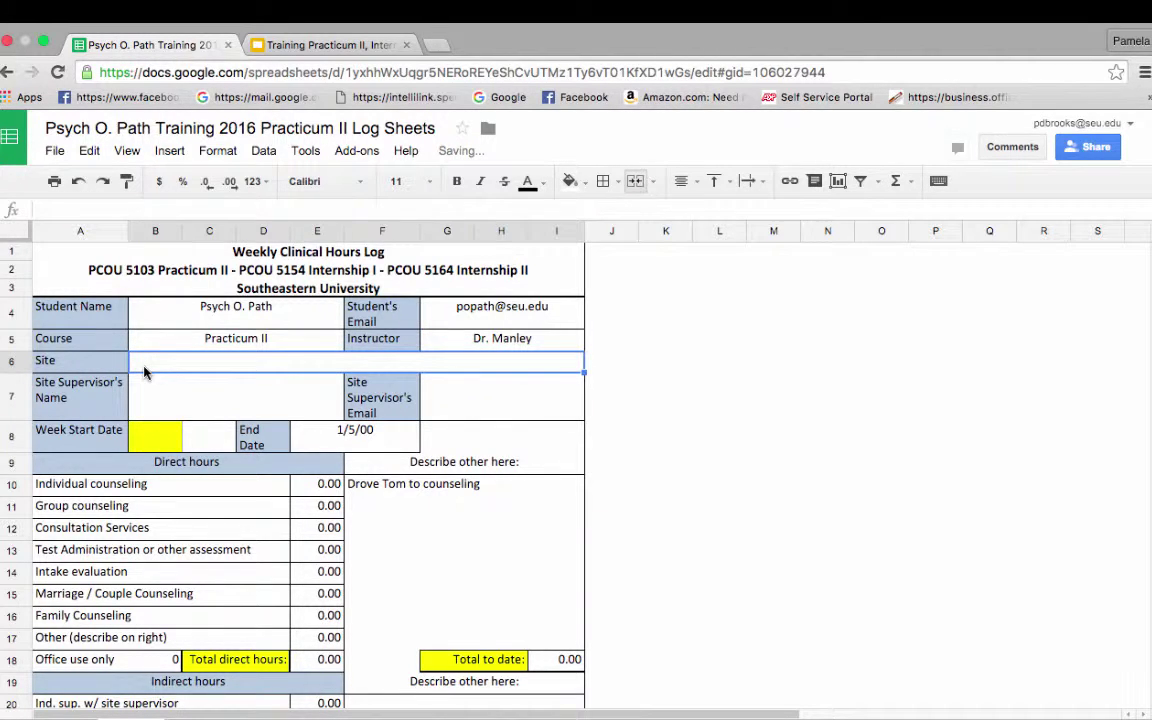
text(Mer)
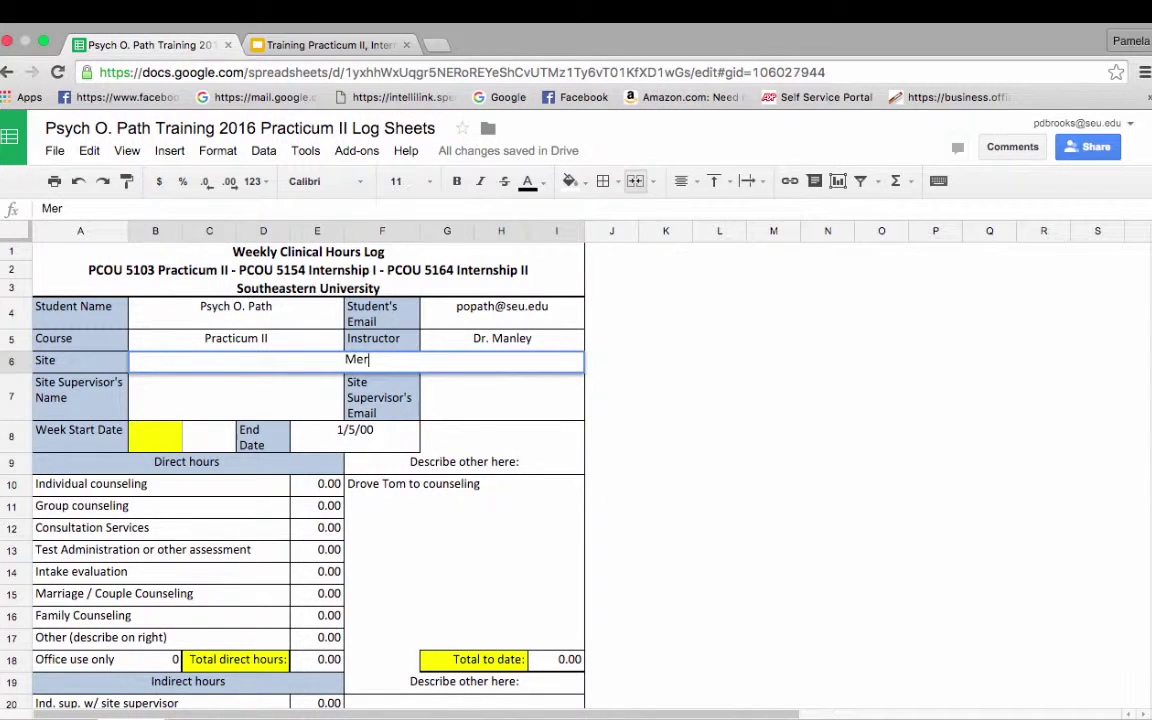
text(cy Me Cr)
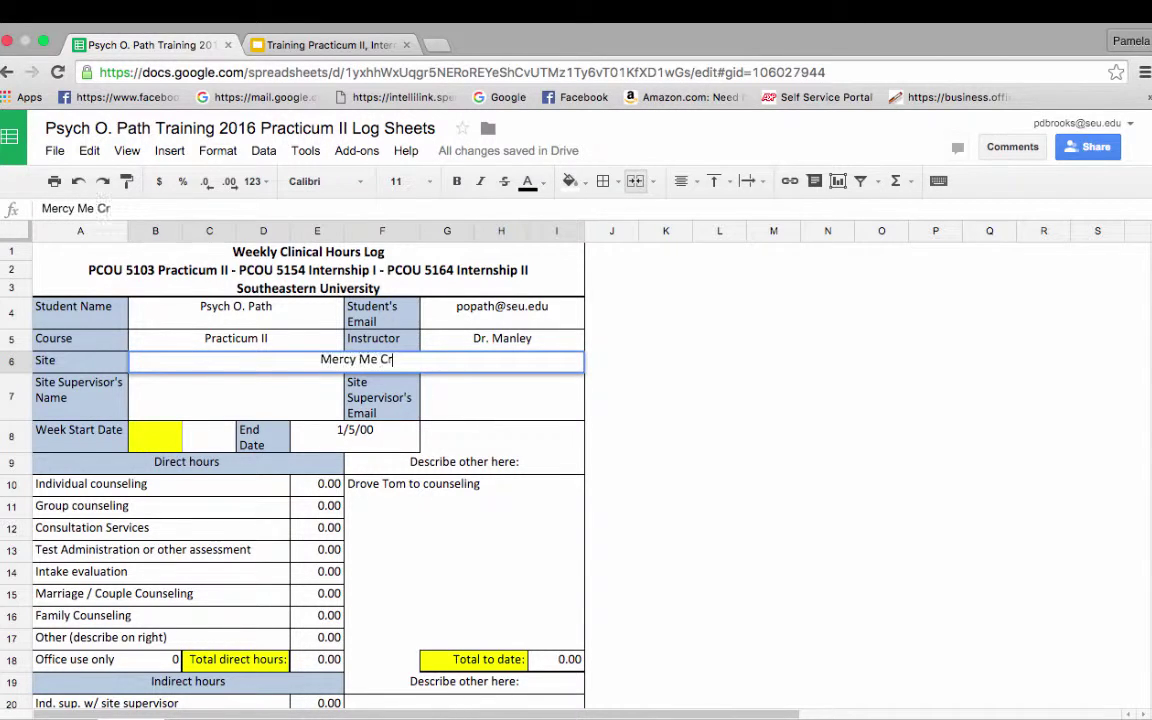
text(eek)
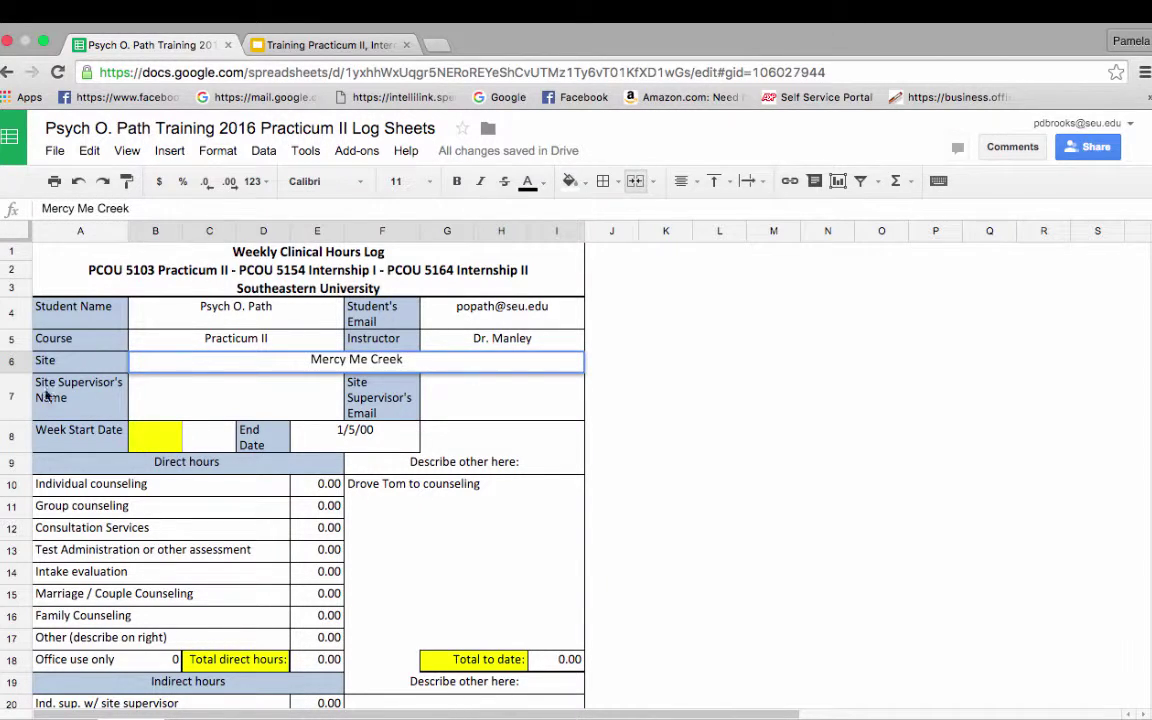
key(Return)
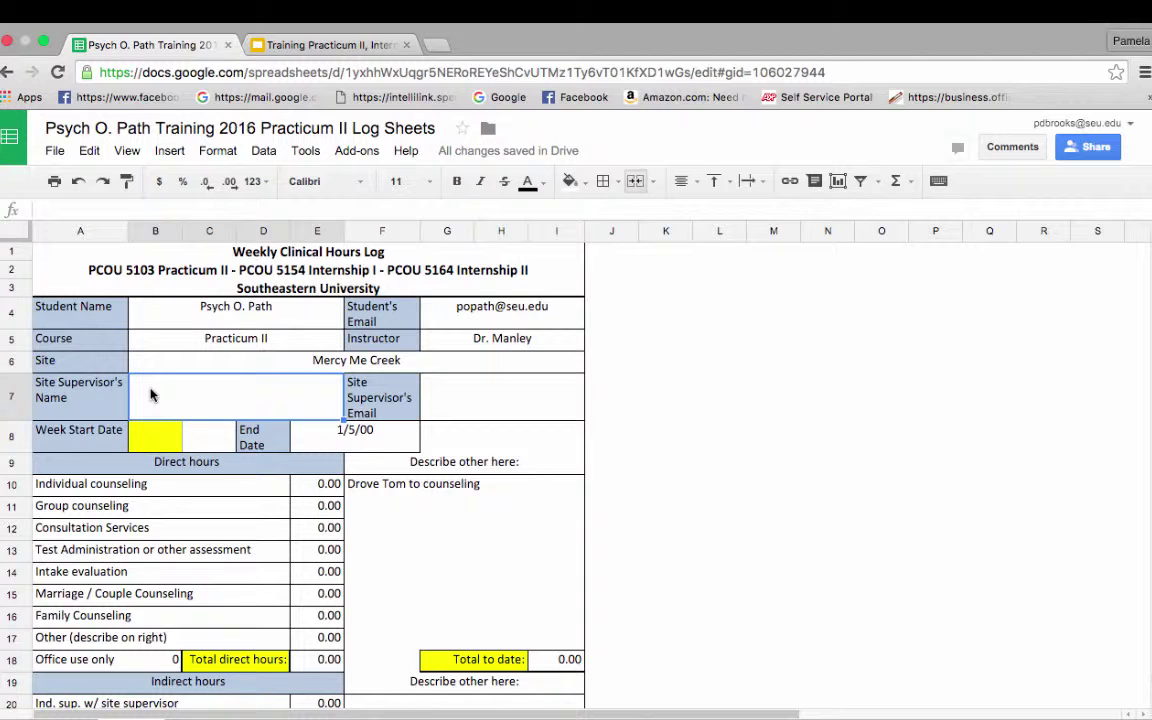
text(Psych )
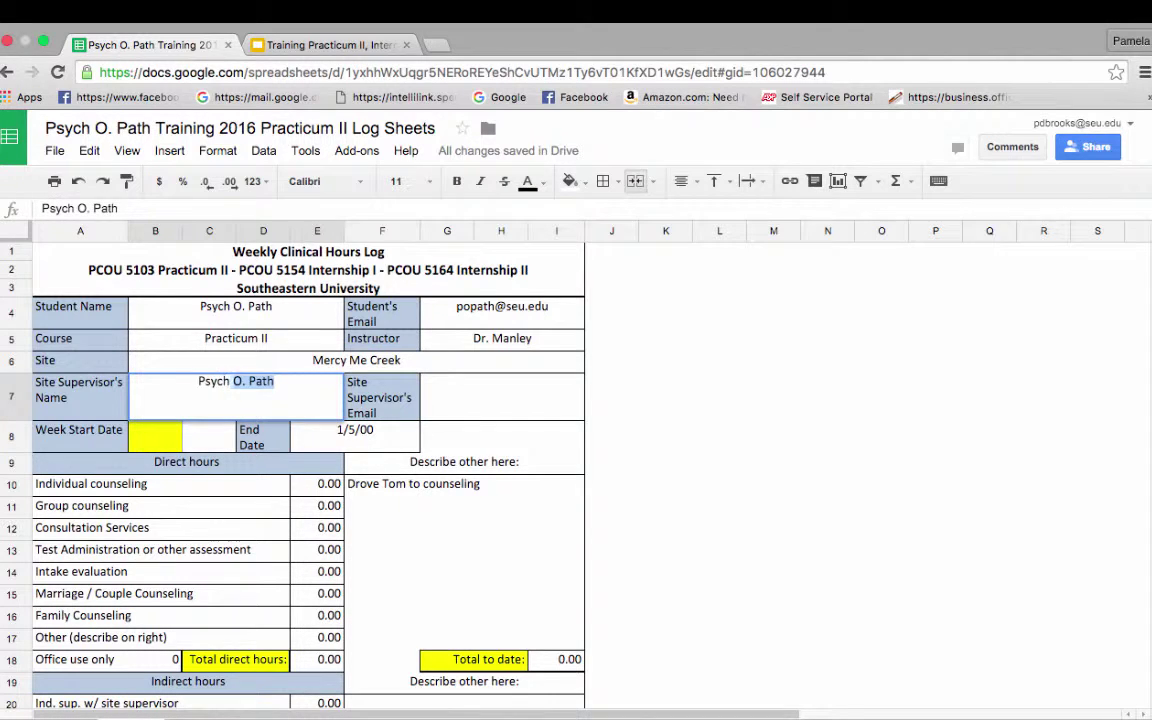
text(O. Therap)
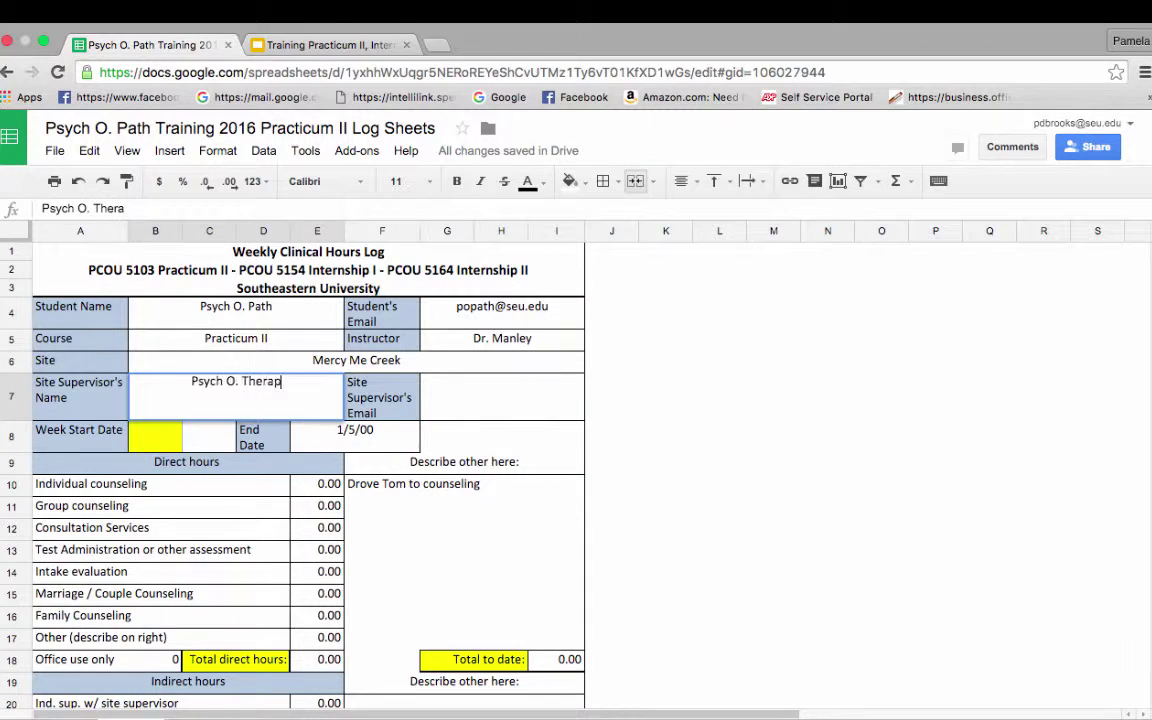
text(ist)
key(Tab)
key(Tab)
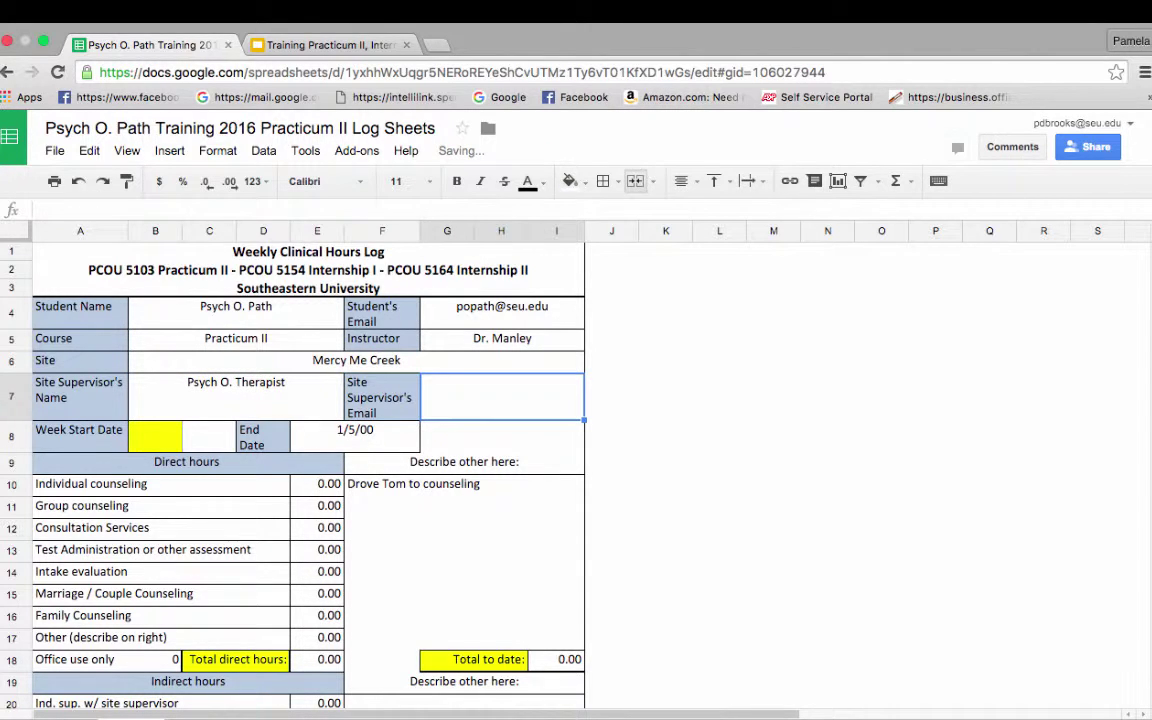
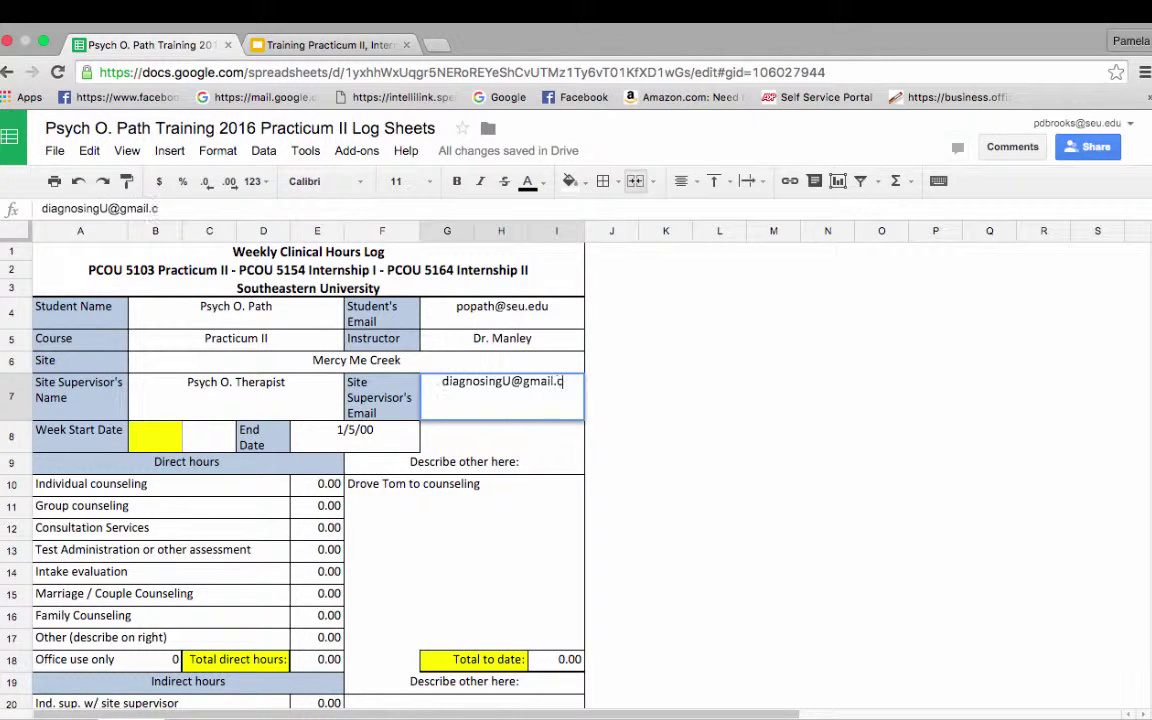
Step: Enter 5/3/2016 as Week Start Date and confirm the End Date shows 5/9/16
click(133, 440)
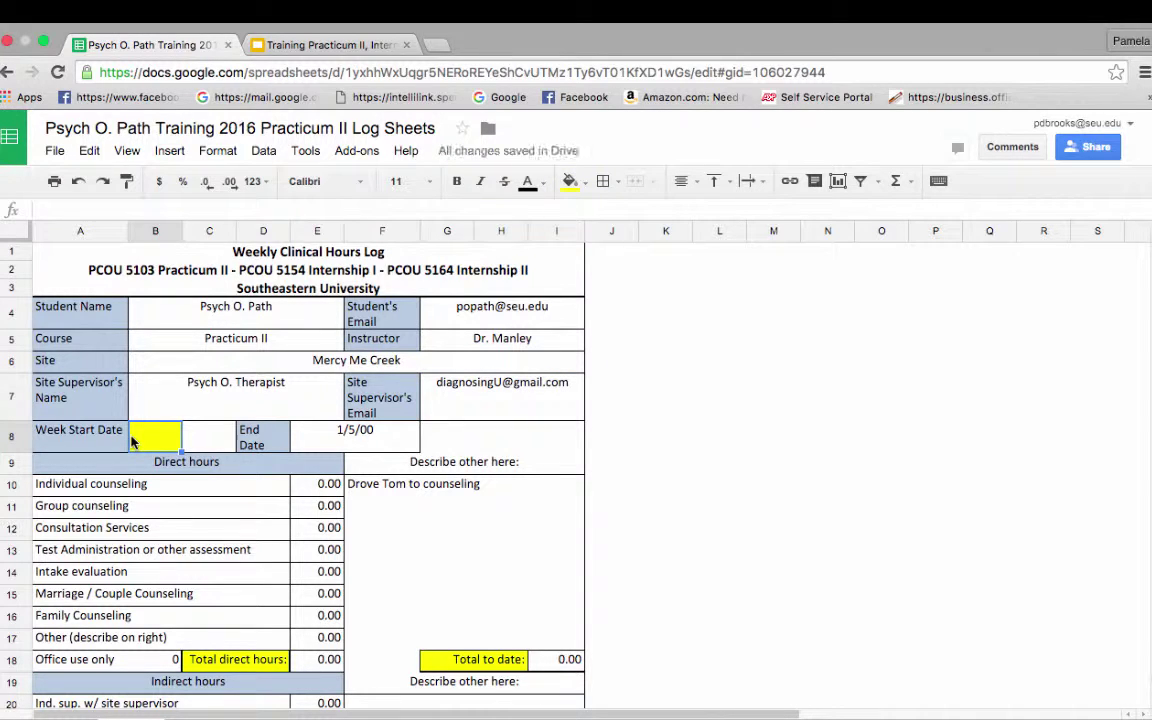
text(5/)
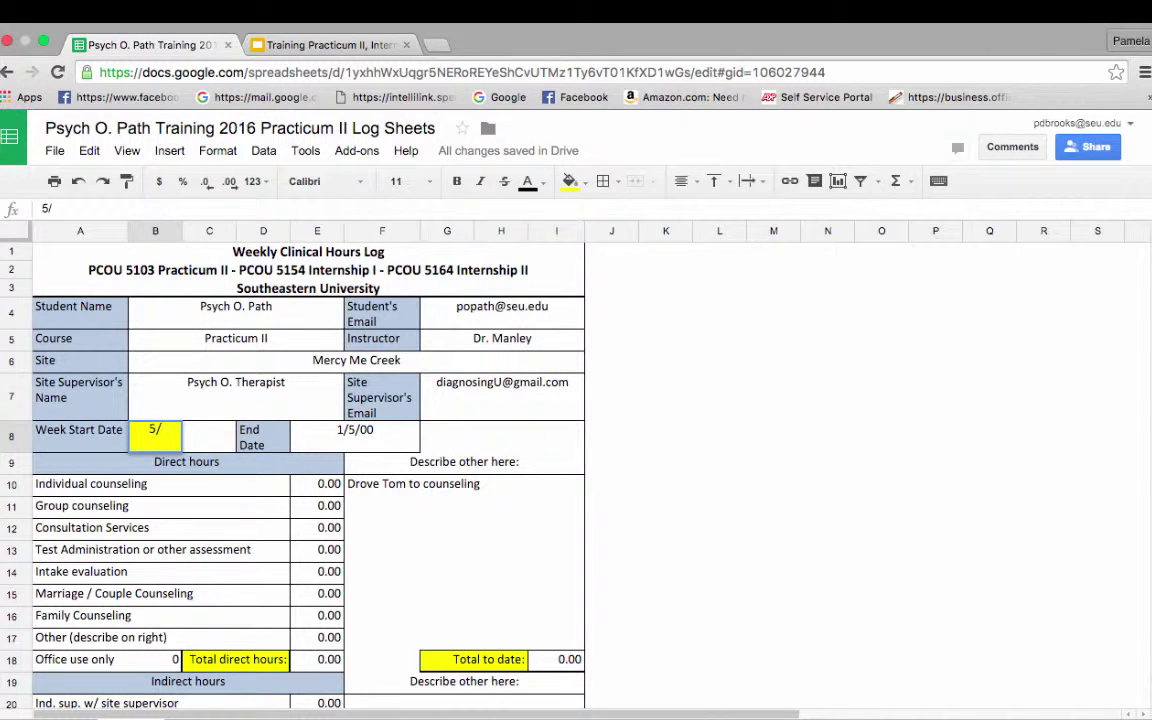
text(3/2016)
key(Tab)
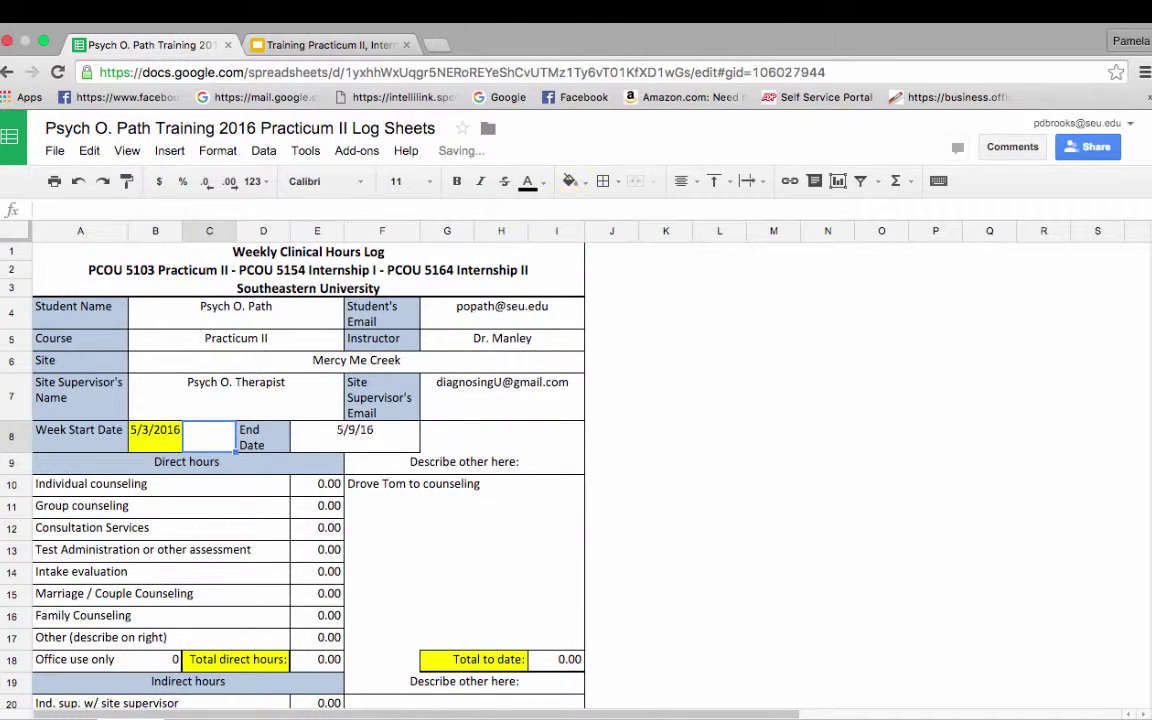
click(263, 437)
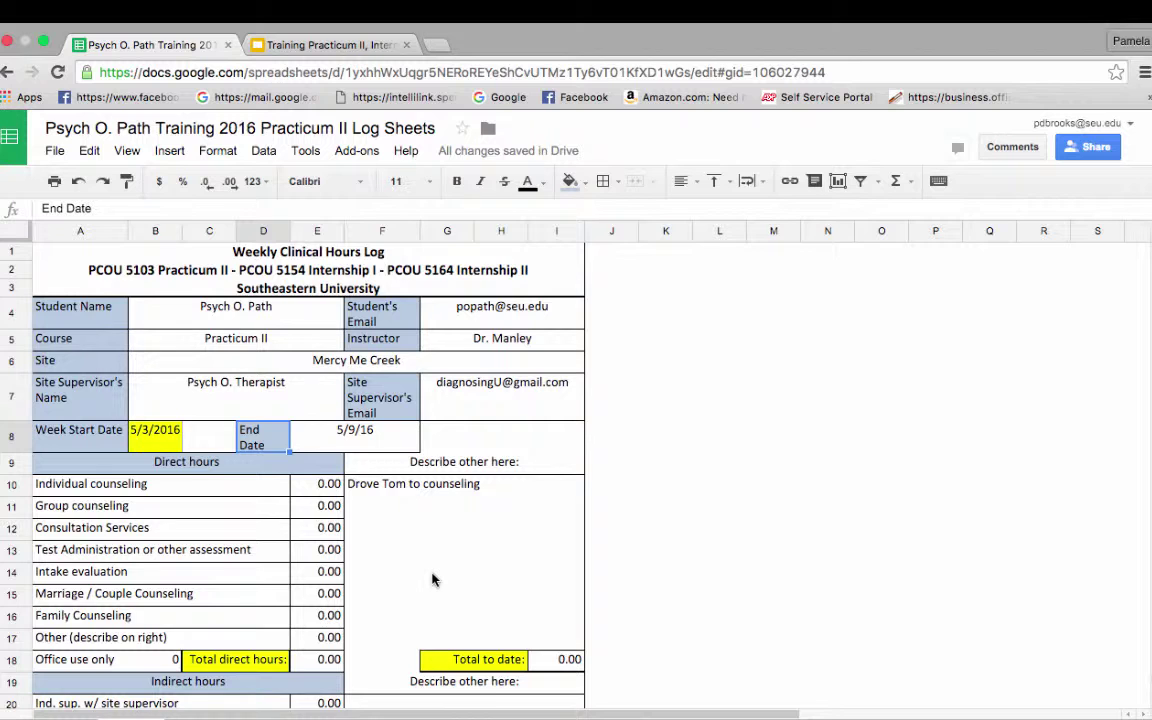
scroll(432, 580, down, 2)
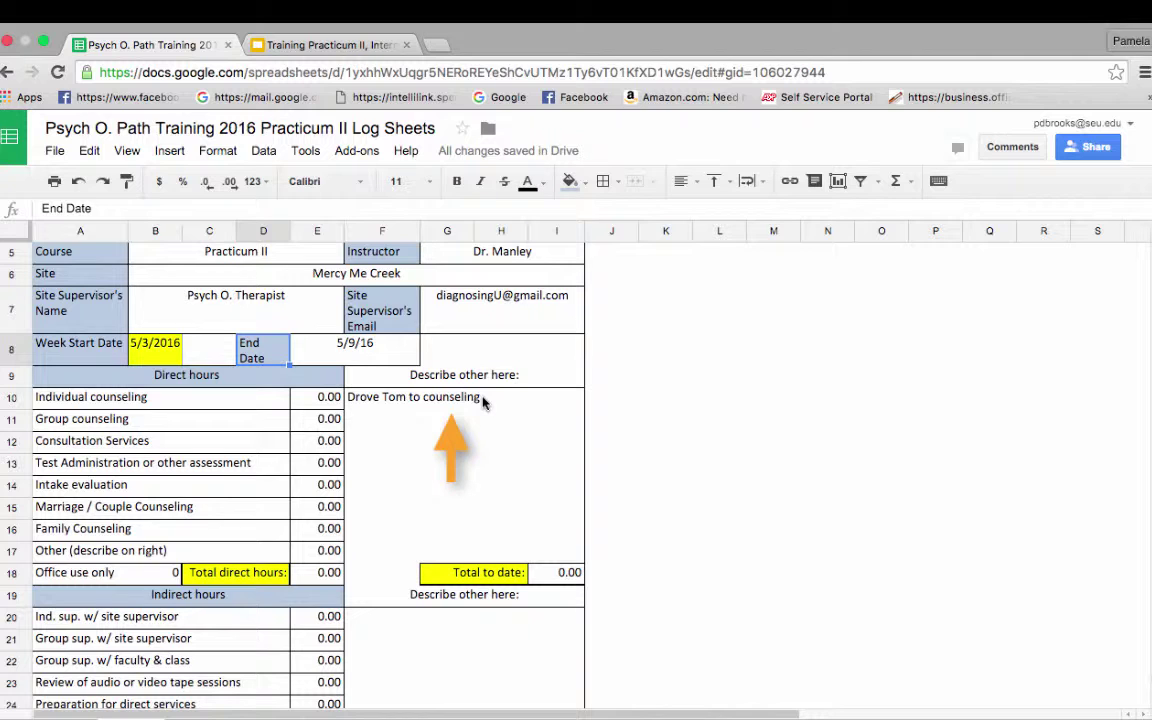
Step: Enter 1 hour in E17 for Other direct hours, making the totals 1.00
click(315, 552)
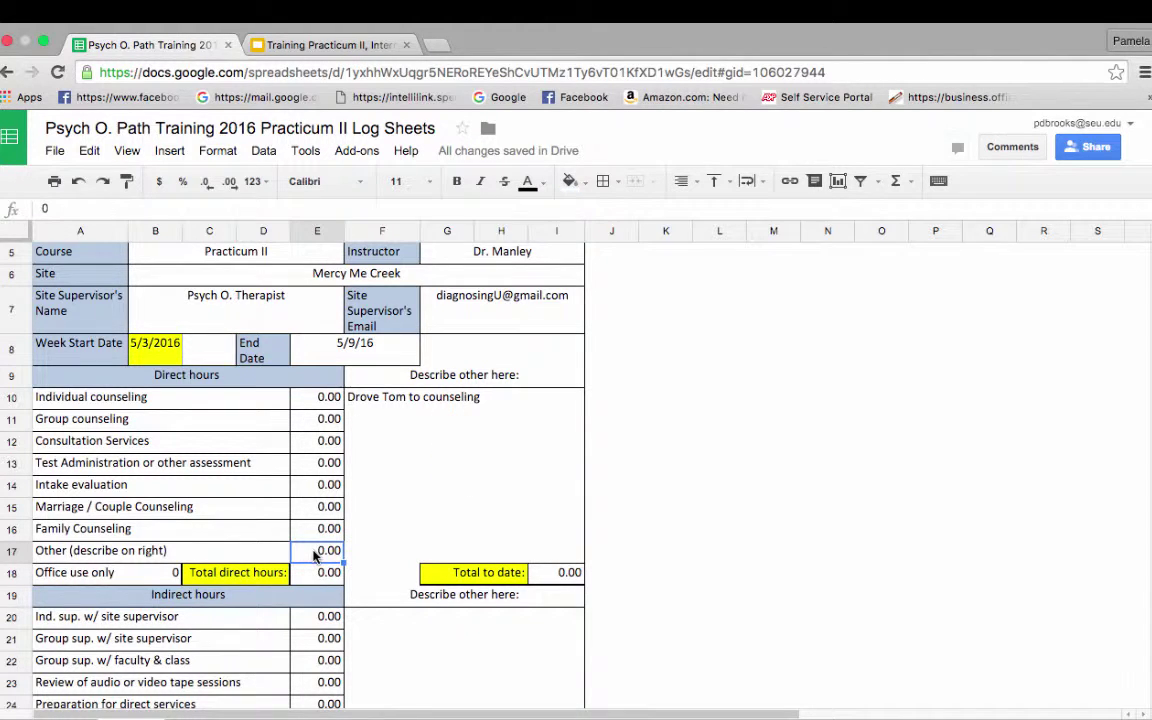
text(1)
key(Tab)
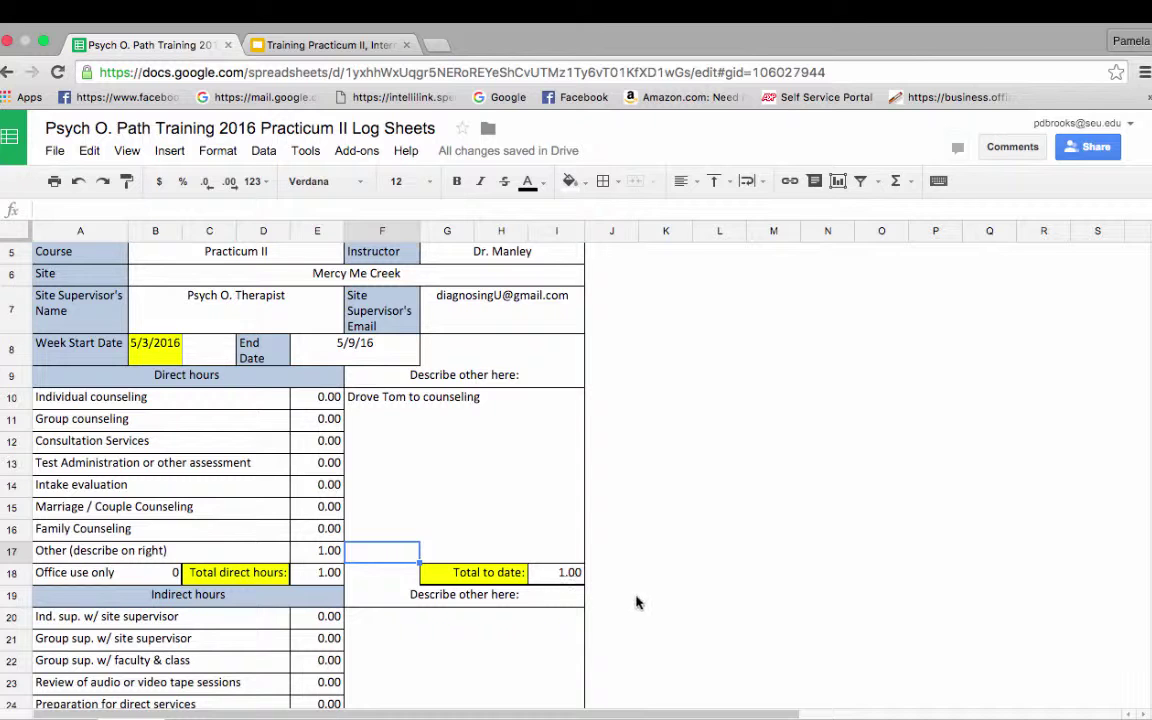
scroll(640, 605, down, 5)
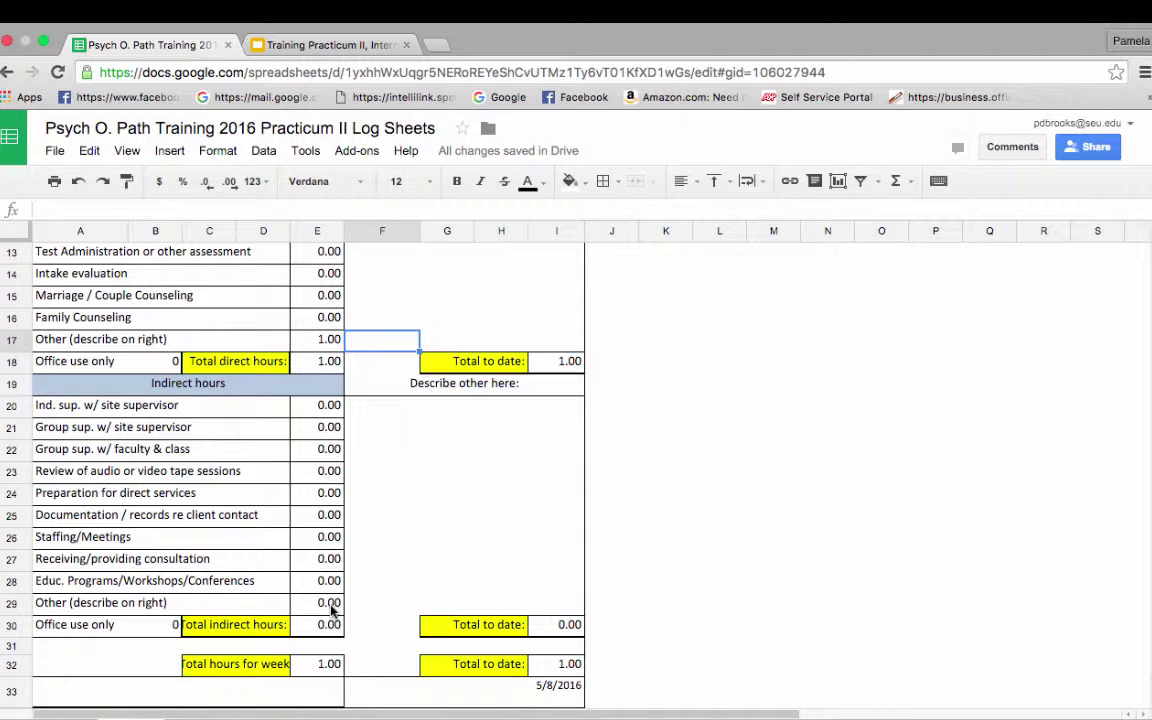
Step: Log 1.5 hours in E22 for group supervision with faculty & class, totalling 2.50
click(325, 452)
text(1.5)
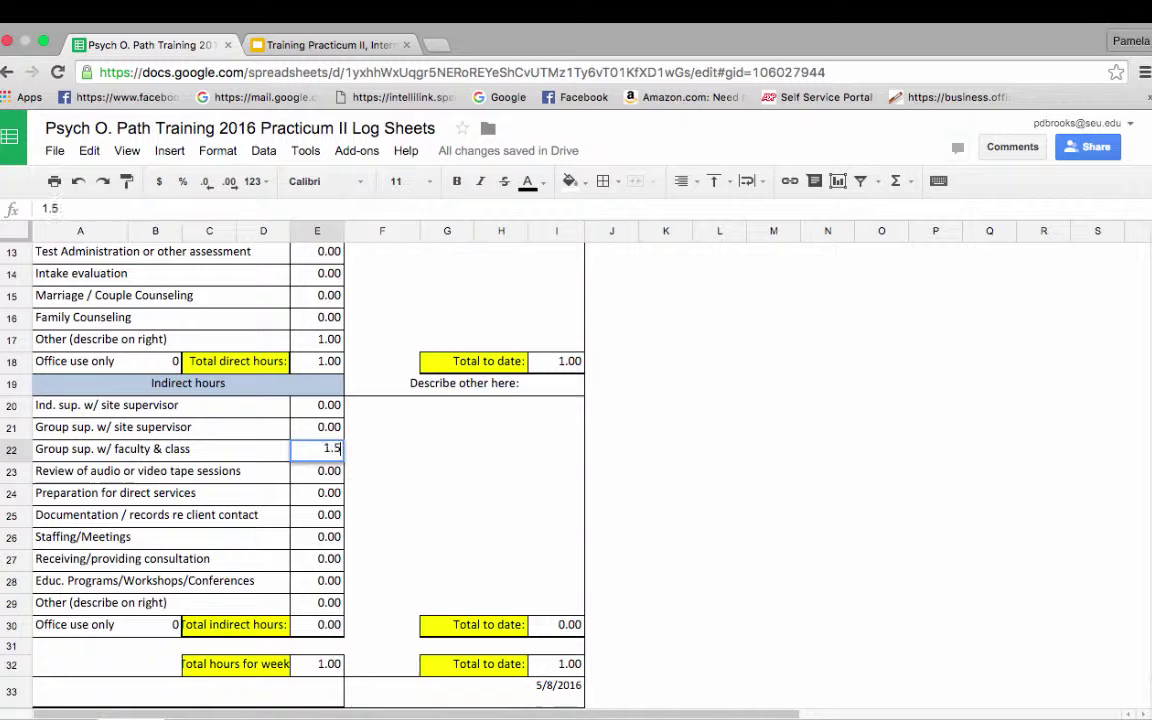
key(Tab)
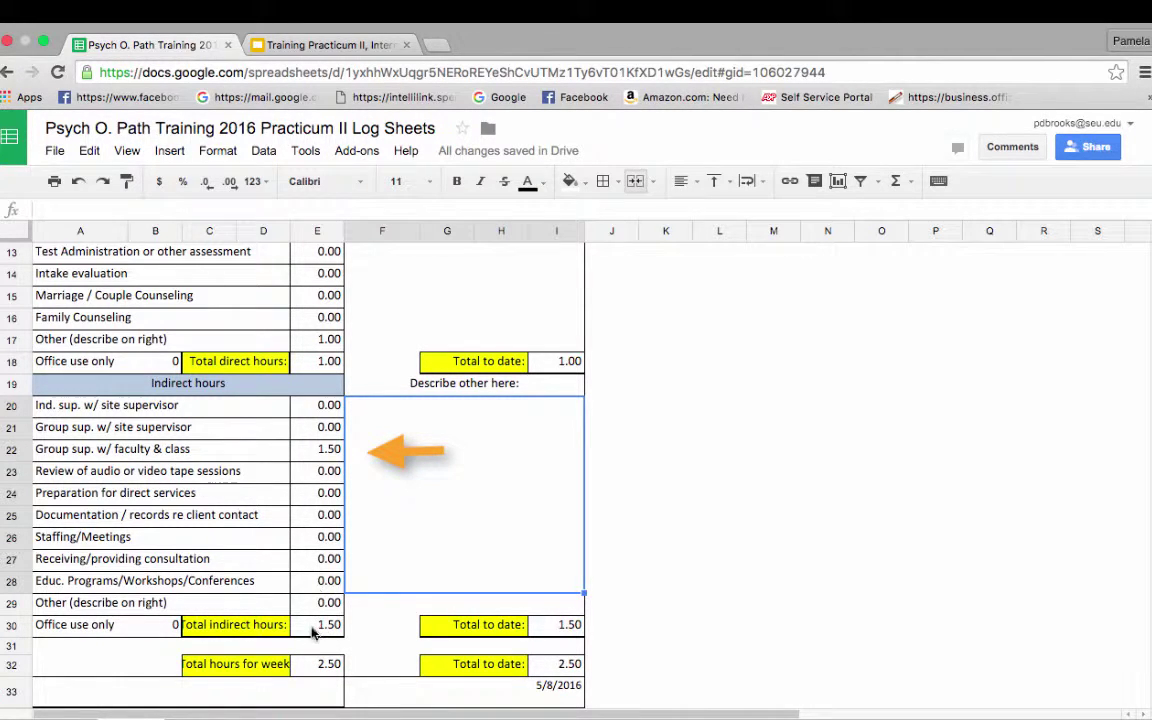
click(684, 622)
scroll(684, 623, down, 2)
scroll(684, 620, down, 4)
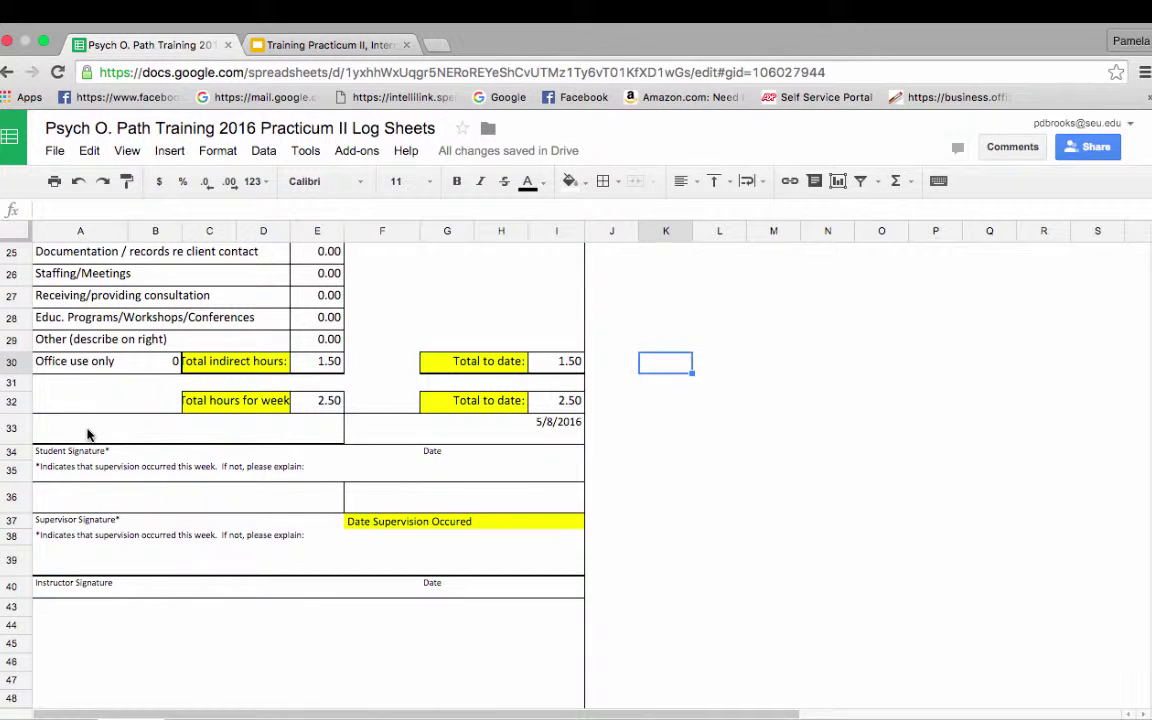
Step: Type the student's name as the signature in A33, beside the 5/8/2016 date
click(87, 434)
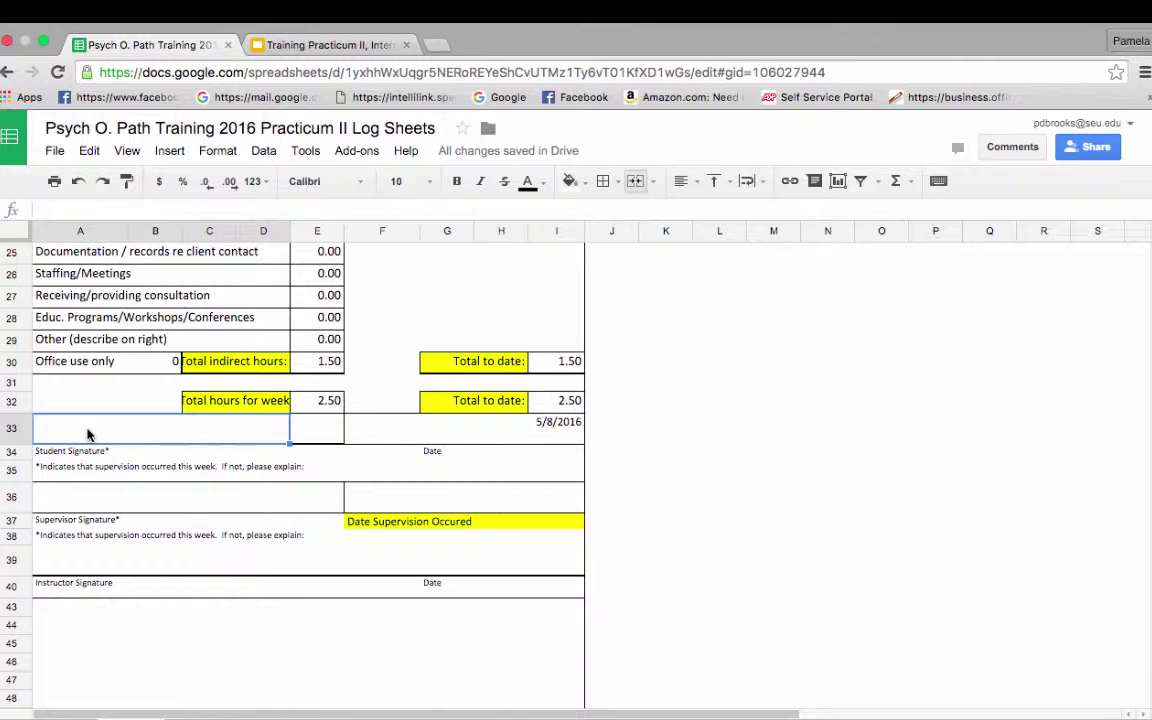
text(Psyc)
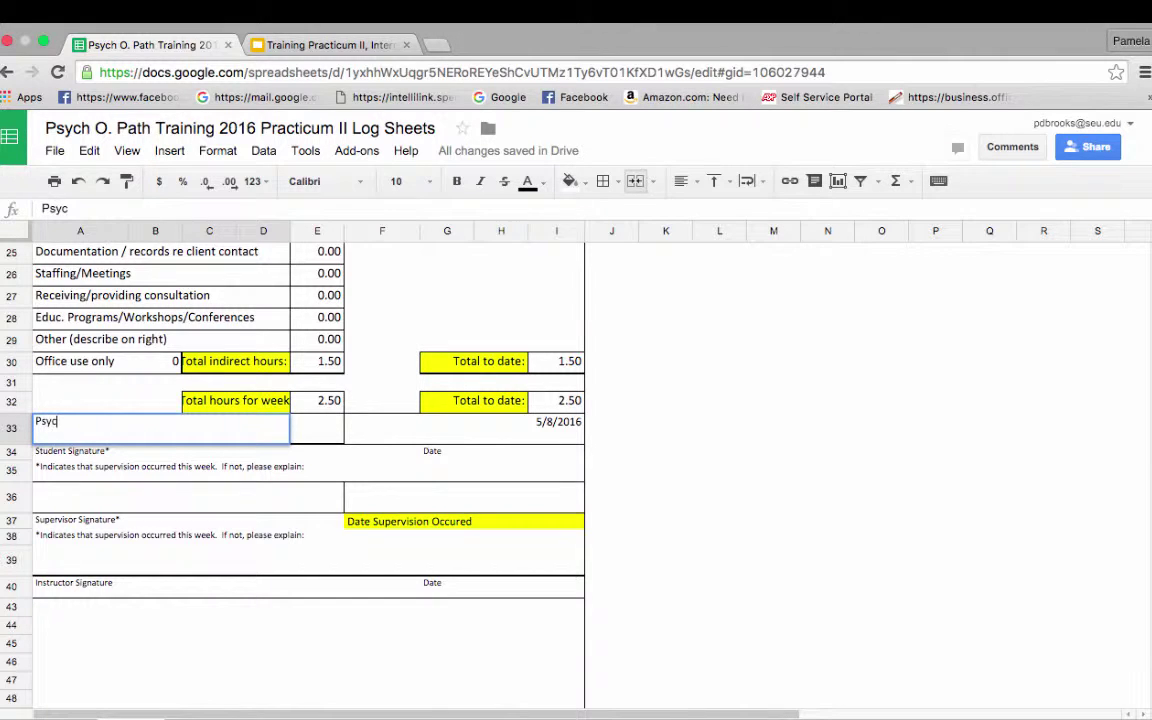
text(h )
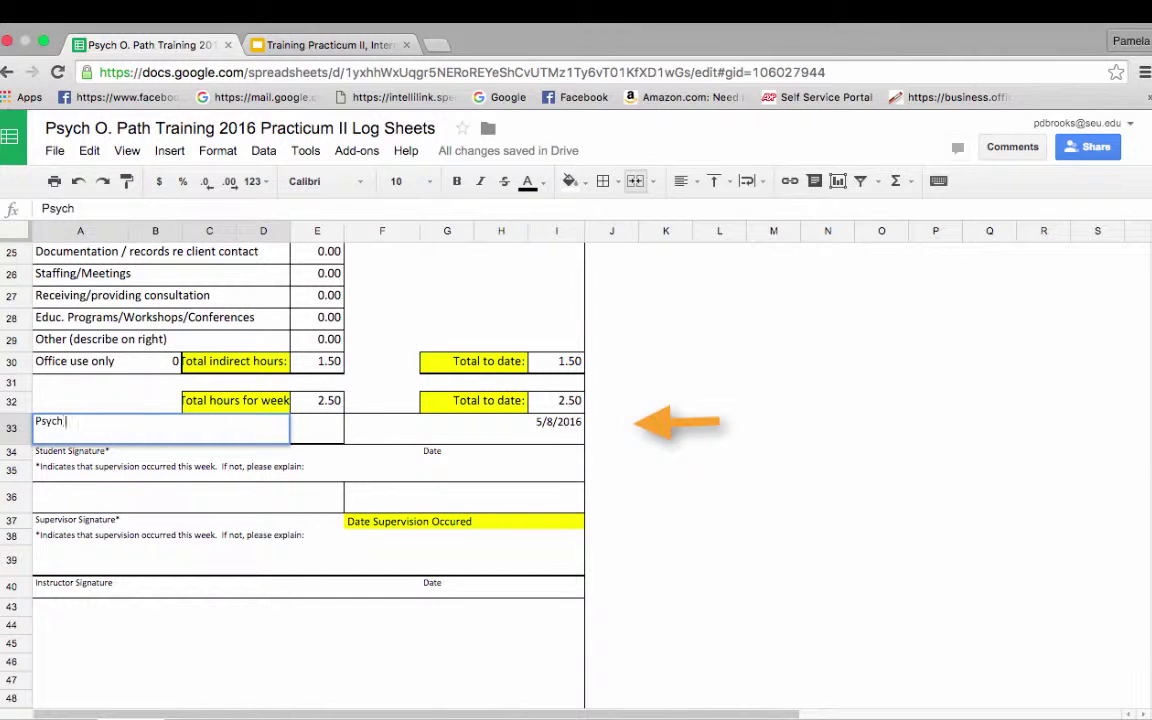
text(O. Path)
key(Tab)
key(Tab)
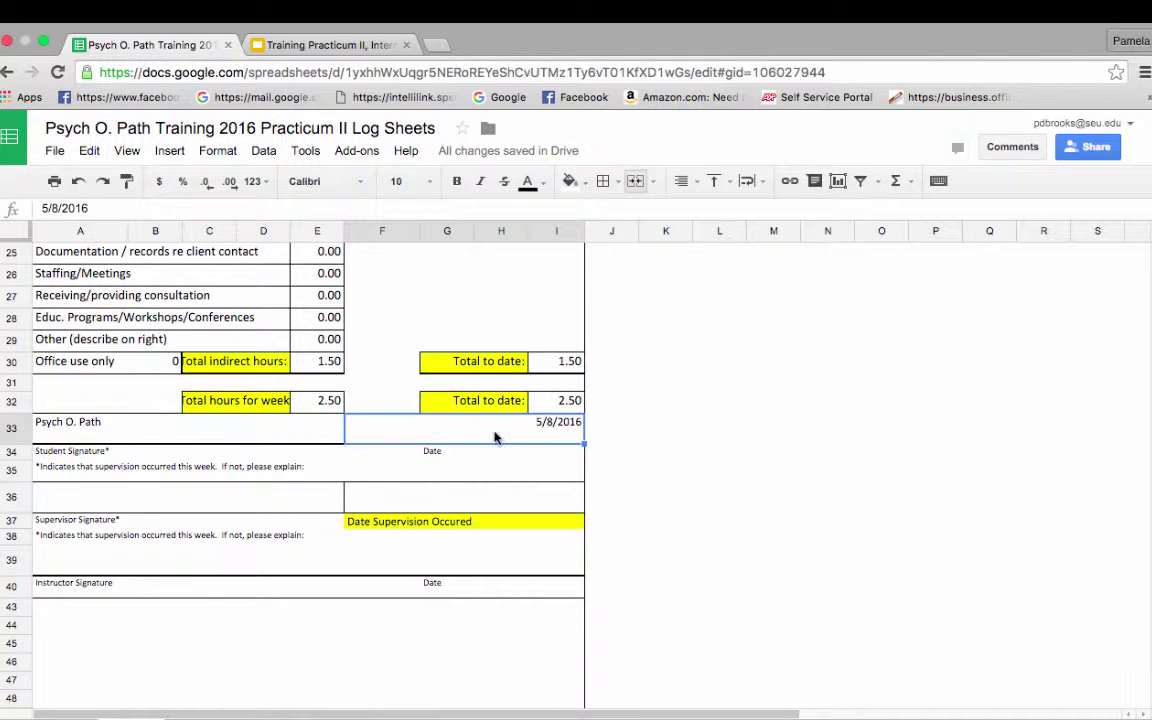
scroll(855, 598, up, 5)
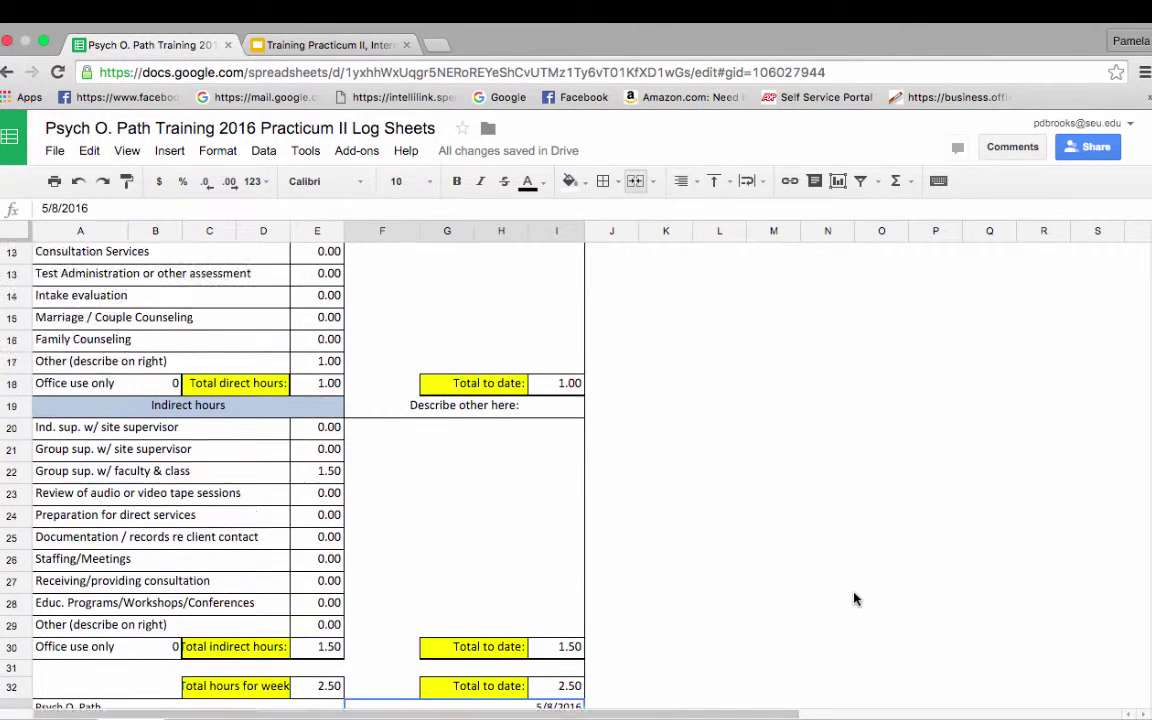
scroll(855, 598, down, 2)
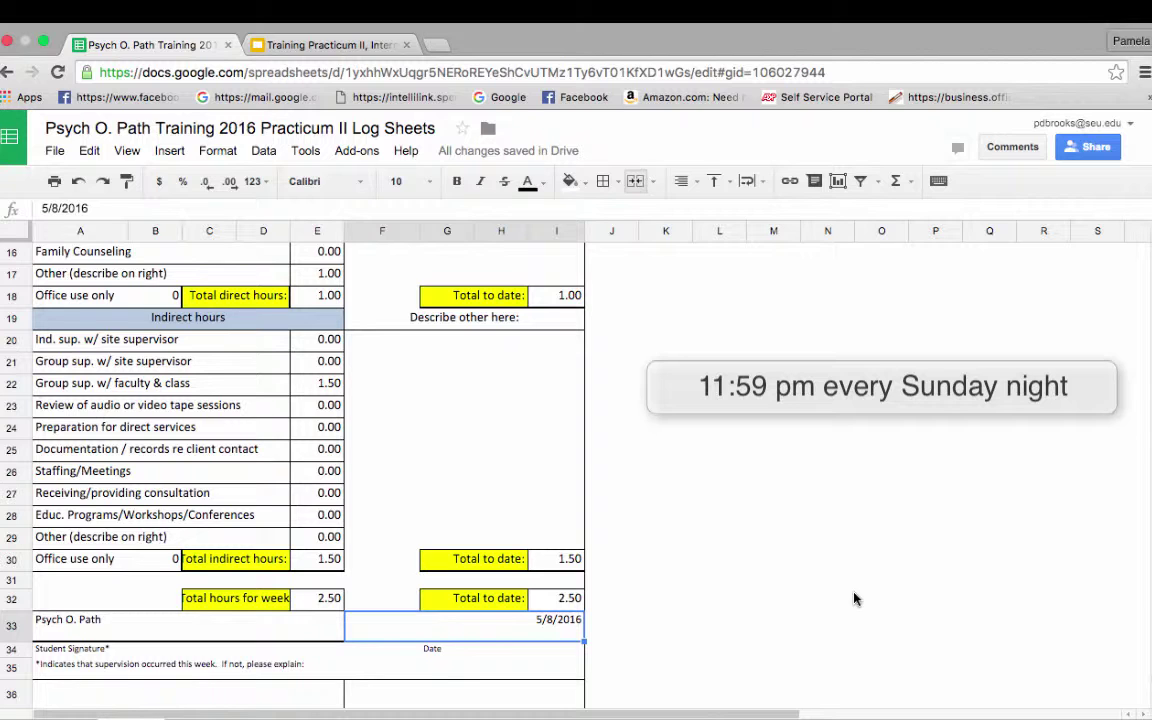
scroll(855, 598, up, 1)
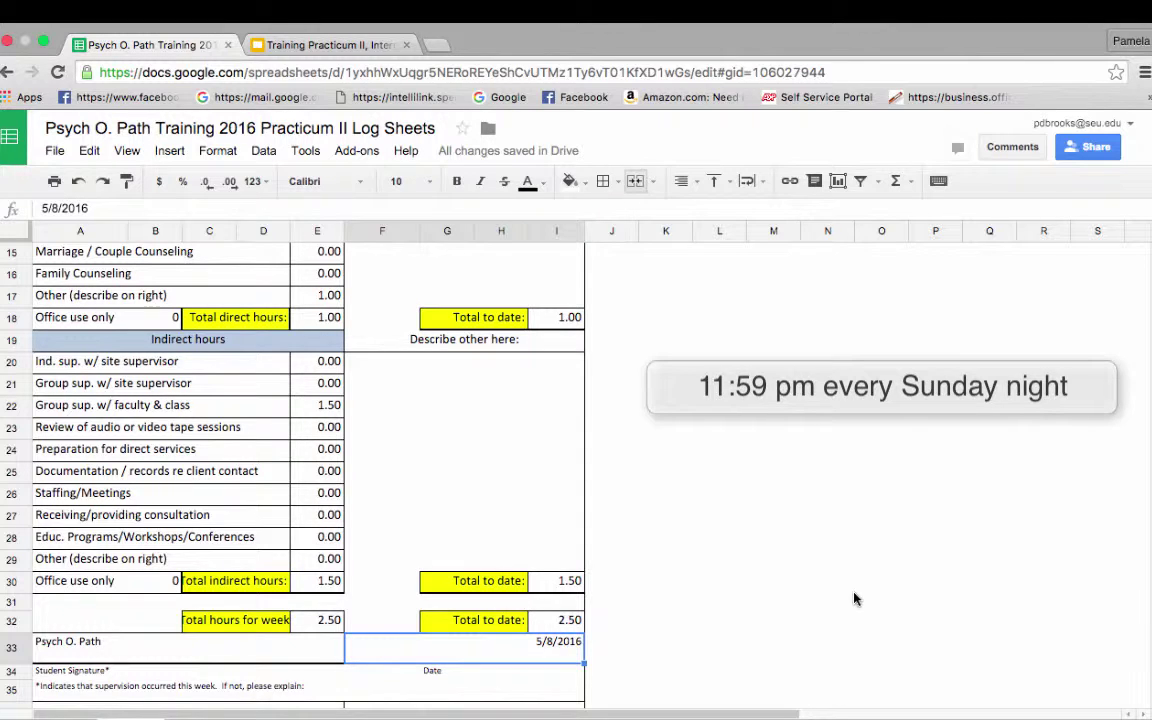
scroll(855, 598, up, 2)
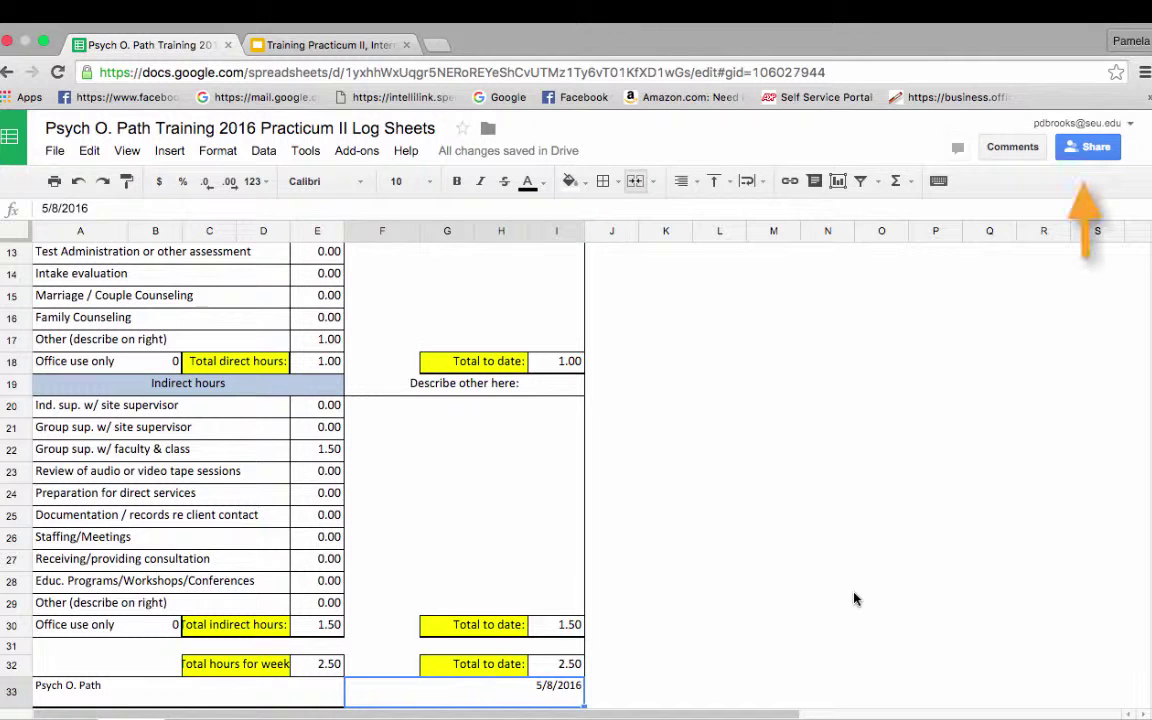
Step: Share the log with the admin's e-mail, adding the note 'You are the best Admin. ever.'
click(1092, 147)
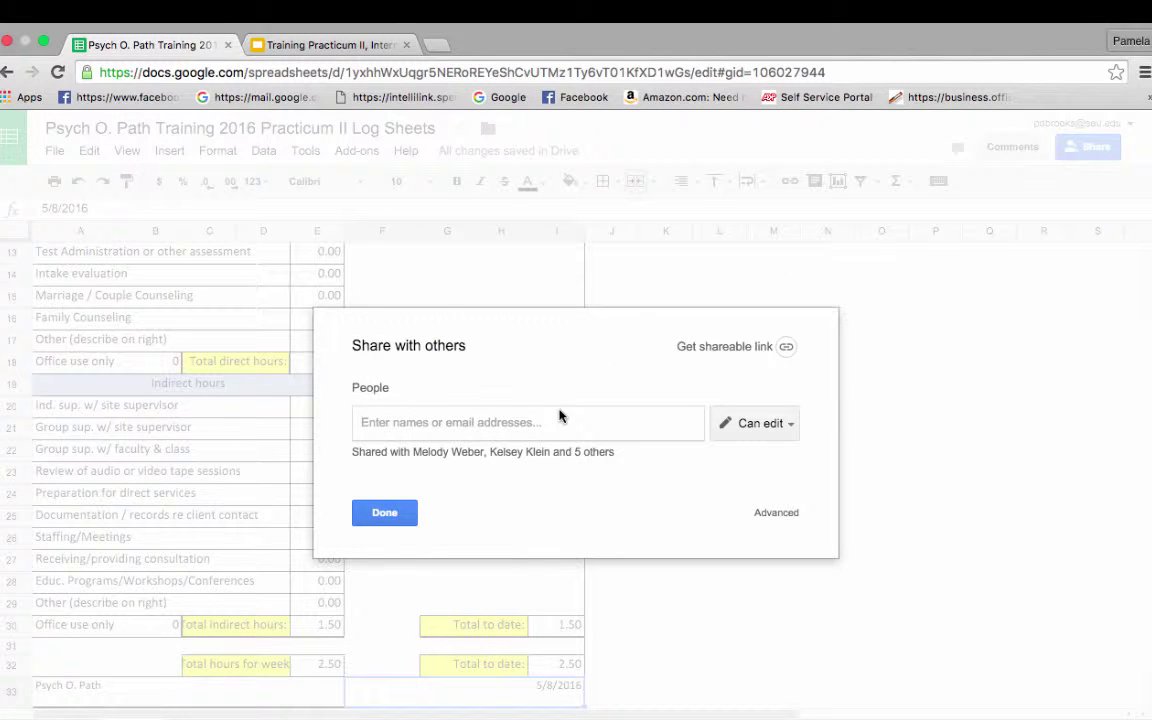
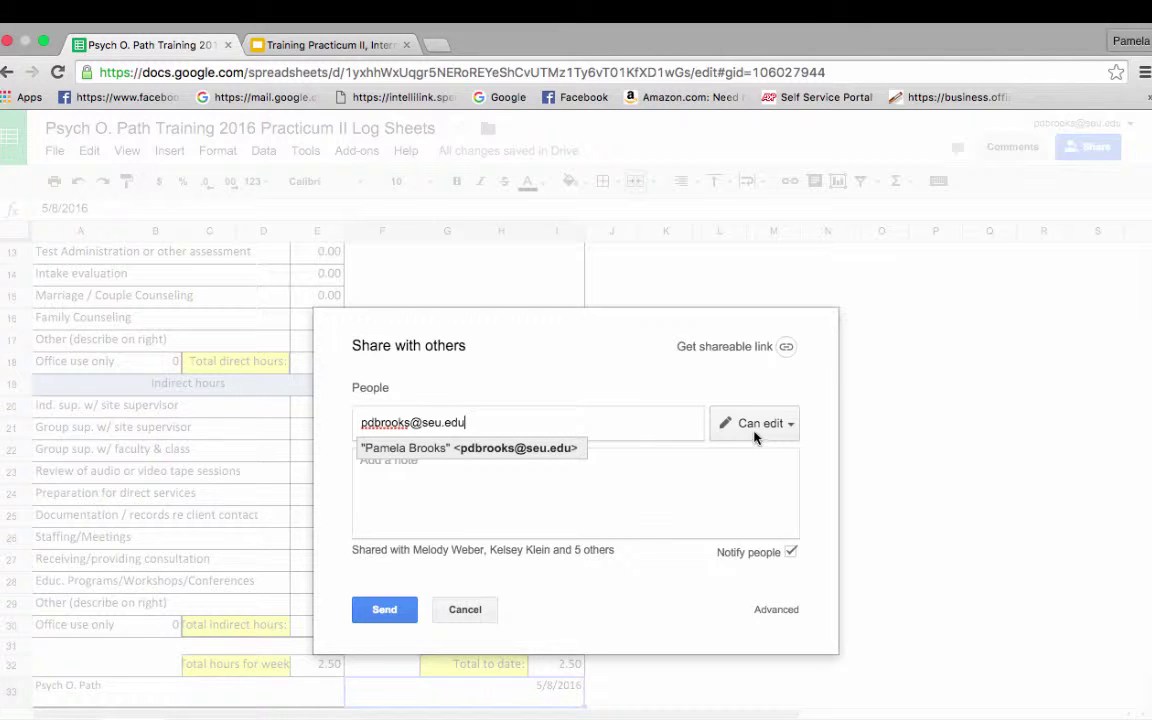
click(463, 493)
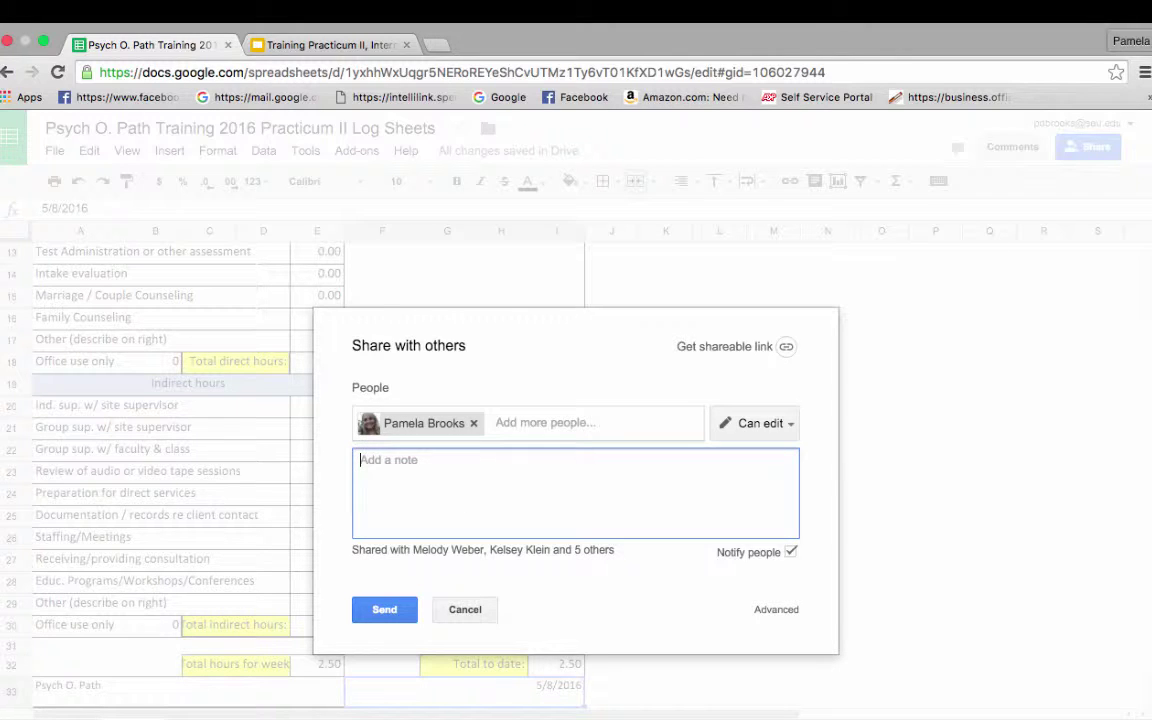
text(You are the best Admin. every)
key(BackSpace)
text(.)
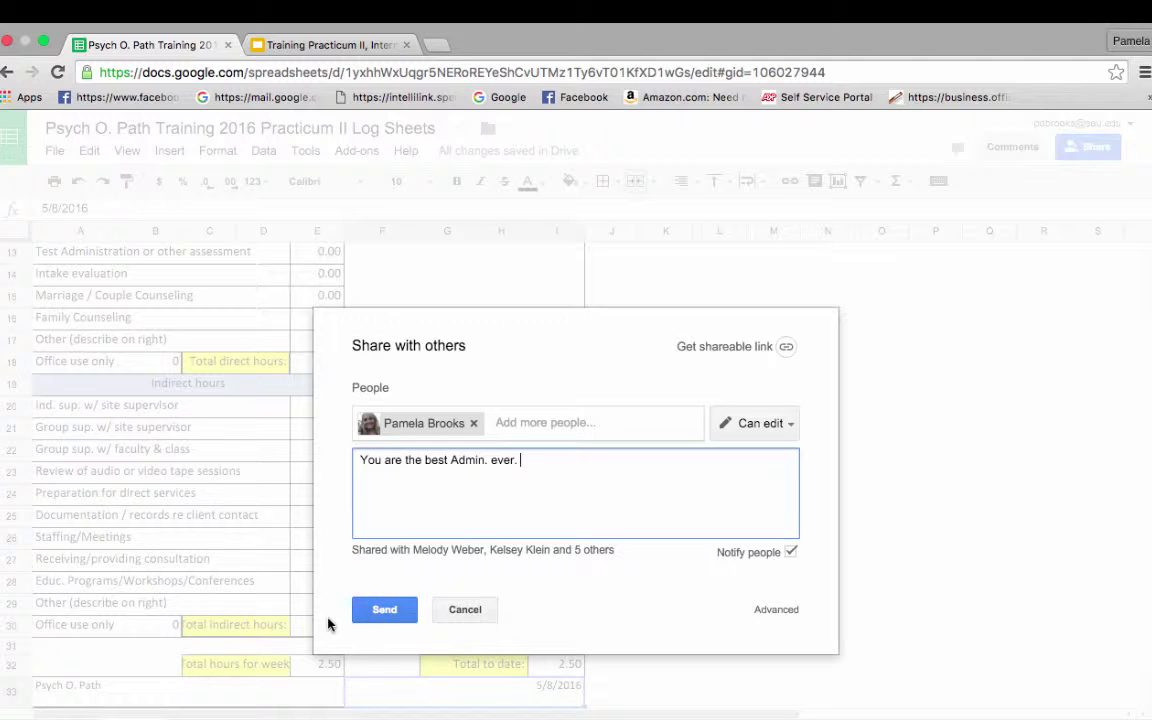
click(370, 612)
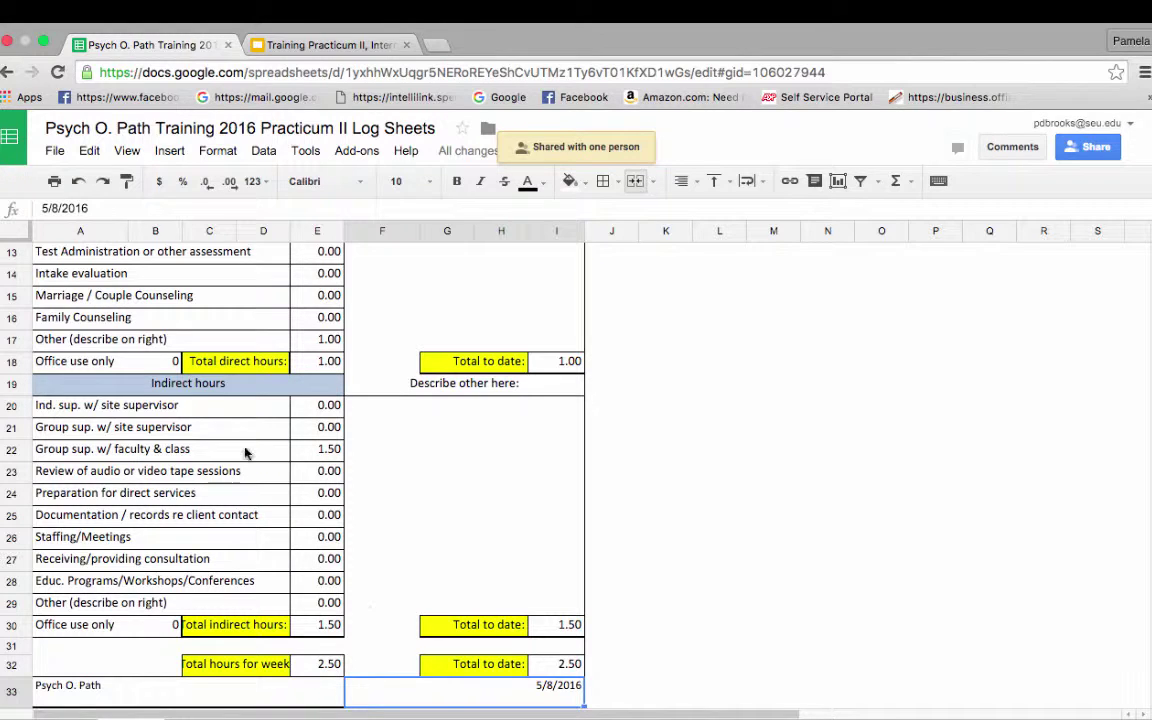
Step: Select the form range from I40 up to A1
scroll(603, 571, up, 1)
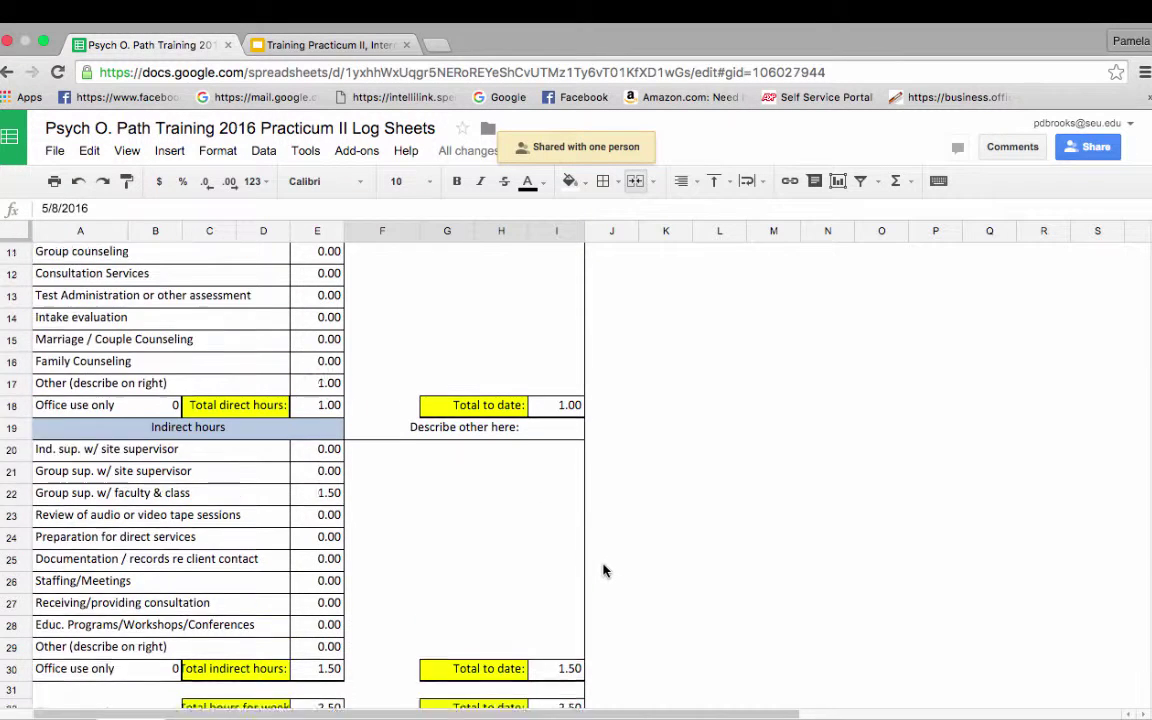
scroll(603, 571, down, 6)
scroll(603, 571, down, 1)
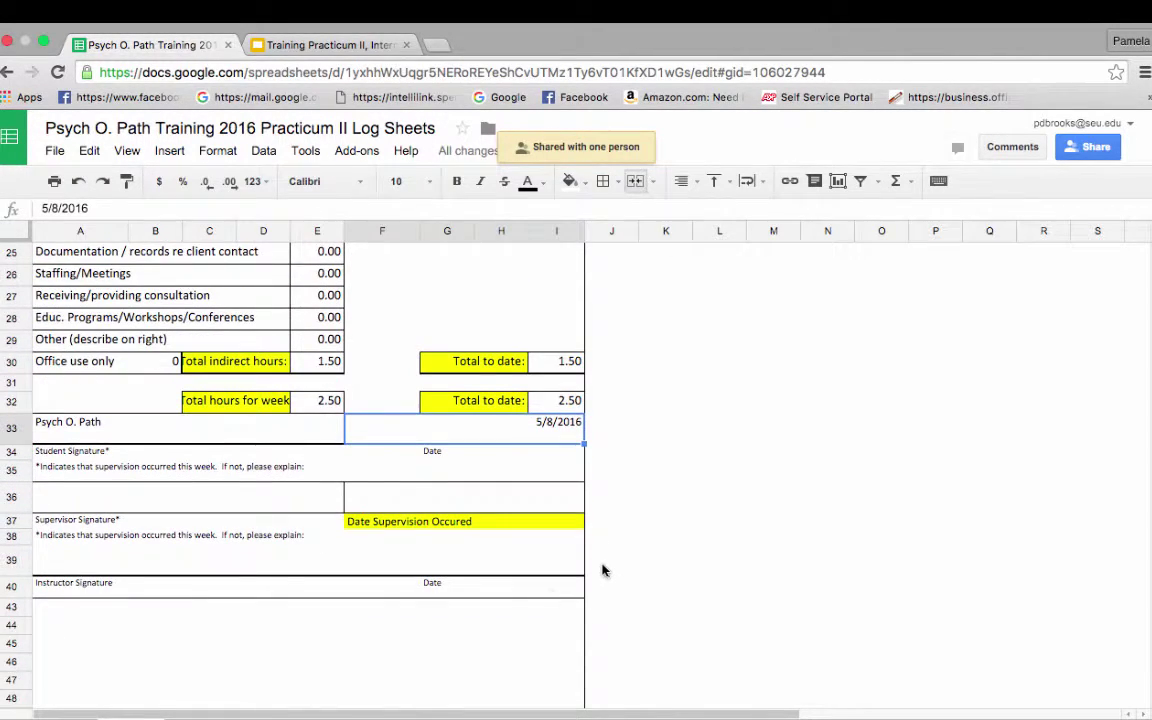
click(555, 614)
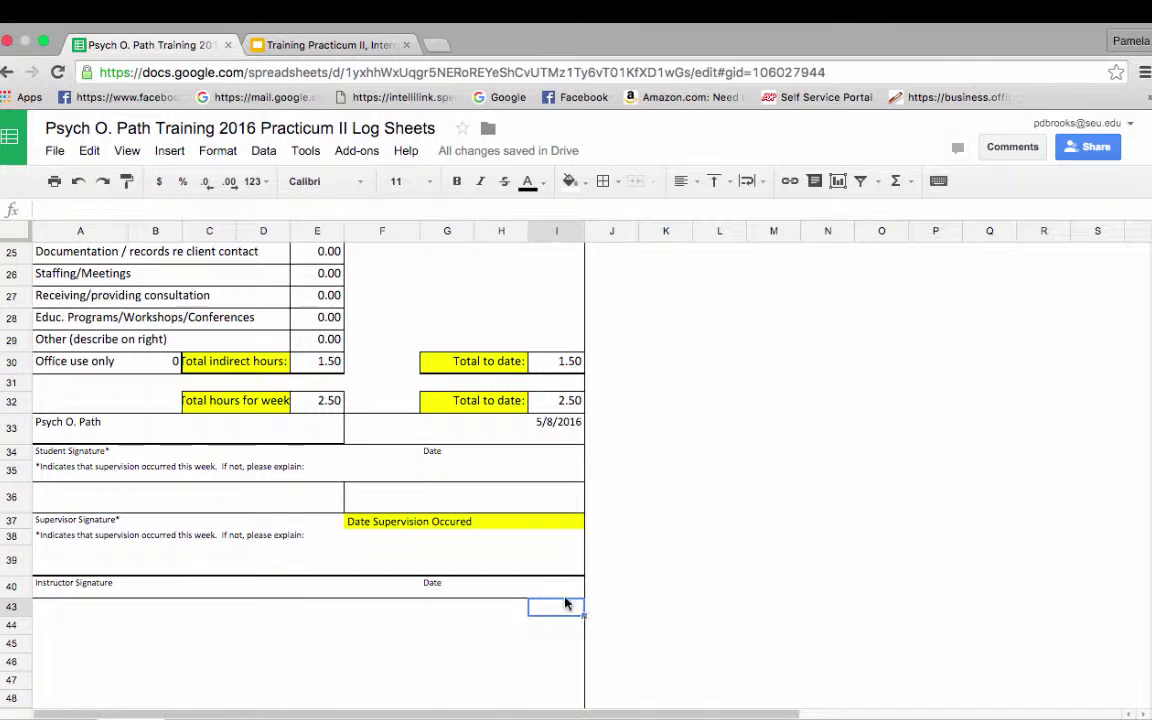
drag(566, 592, 53, 174)
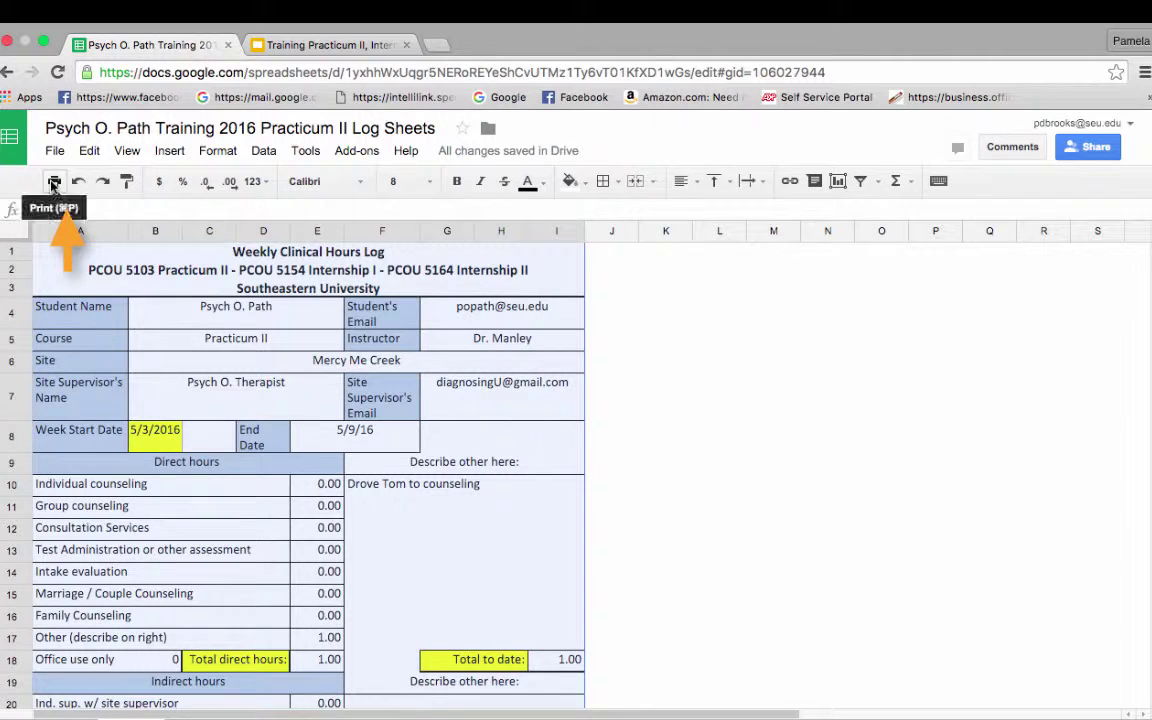
Step: Print the selection on Letter paper, fit to width, in portrait orientation
click(54, 182)
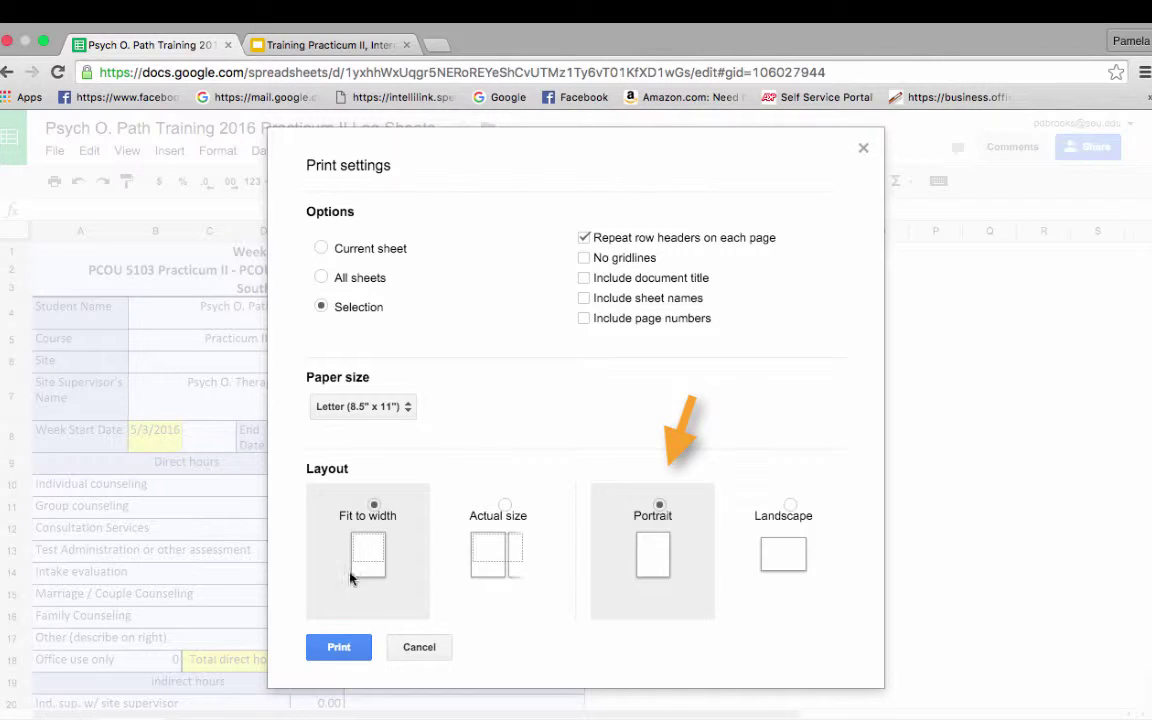
click(339, 648)
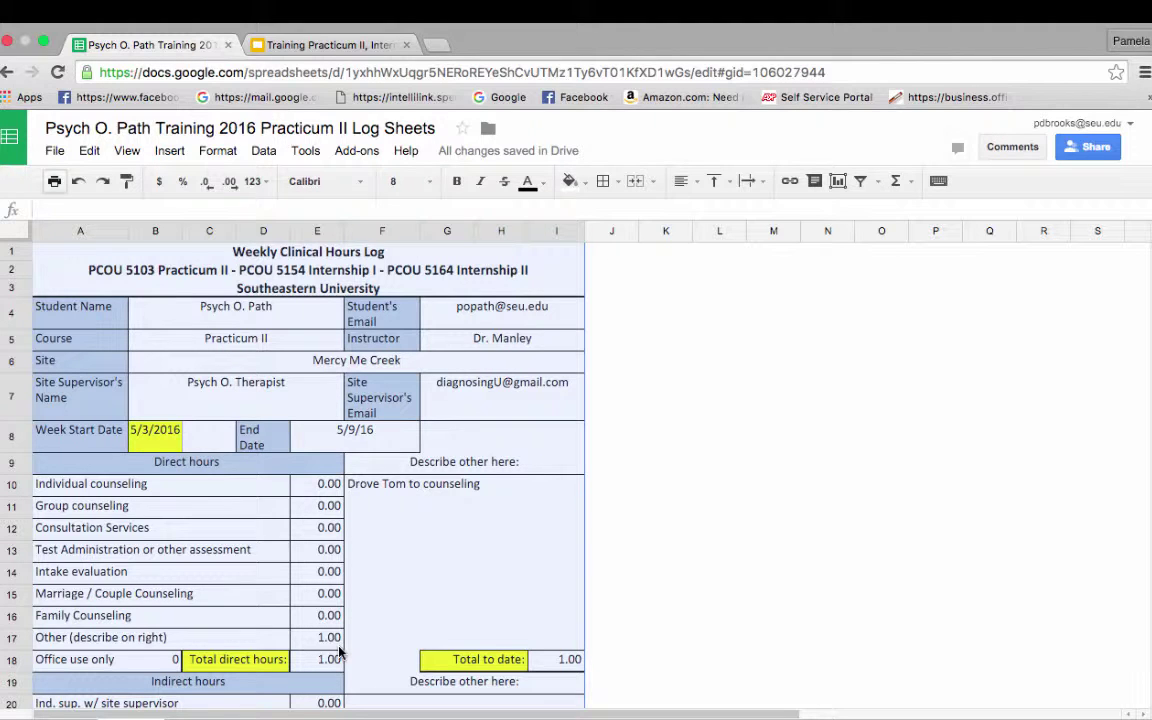
click(813, 582)
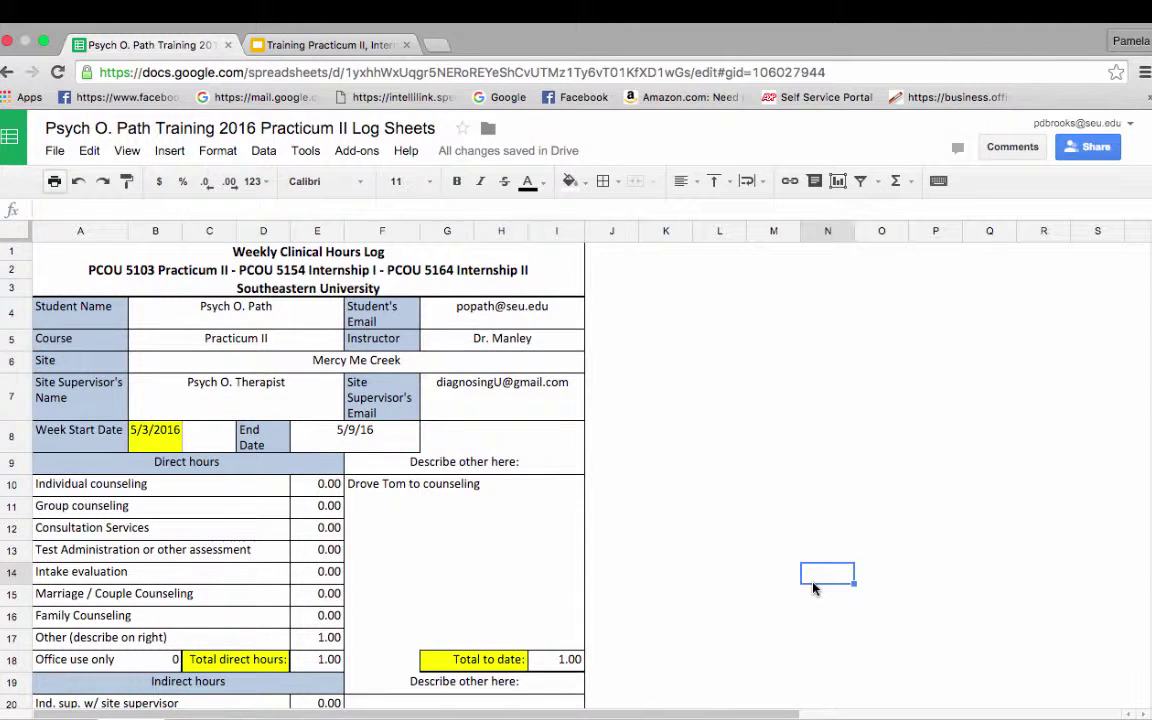